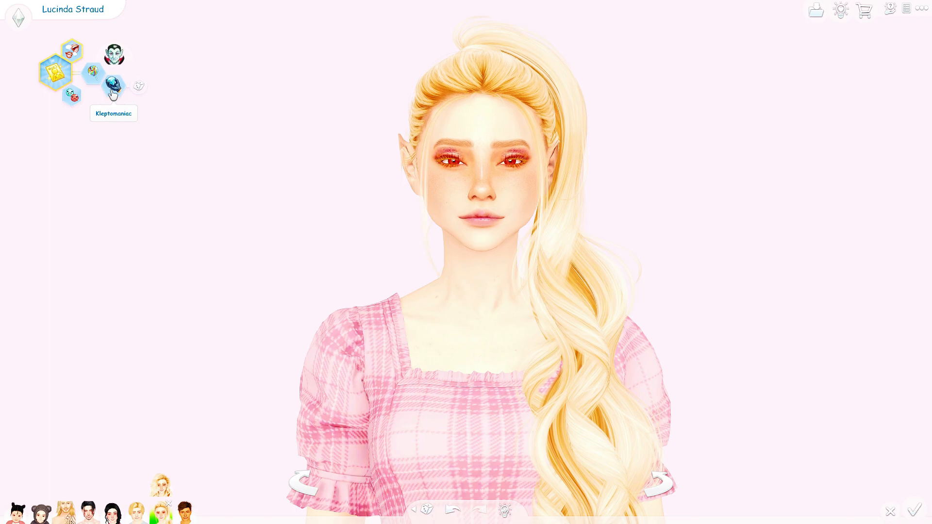
Open the Sim's Kleptomaniac trait selection, capture two in-game screenshots of her posing, and exit the game
{"action": "left_click", "coordinate": [113, 95]}
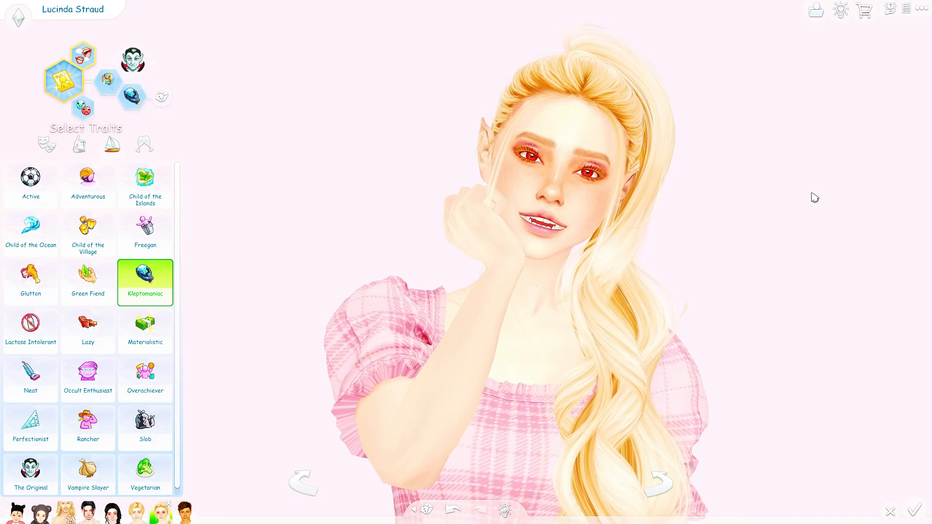
{"action": "key", "text": "c"}
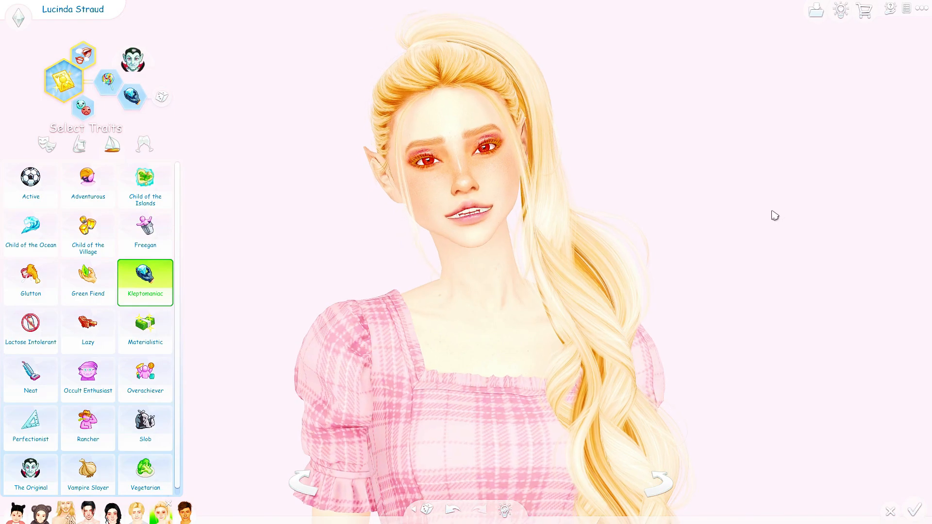
{"action": "key", "text": "c"}
{"action": "key", "text": "Escape"}
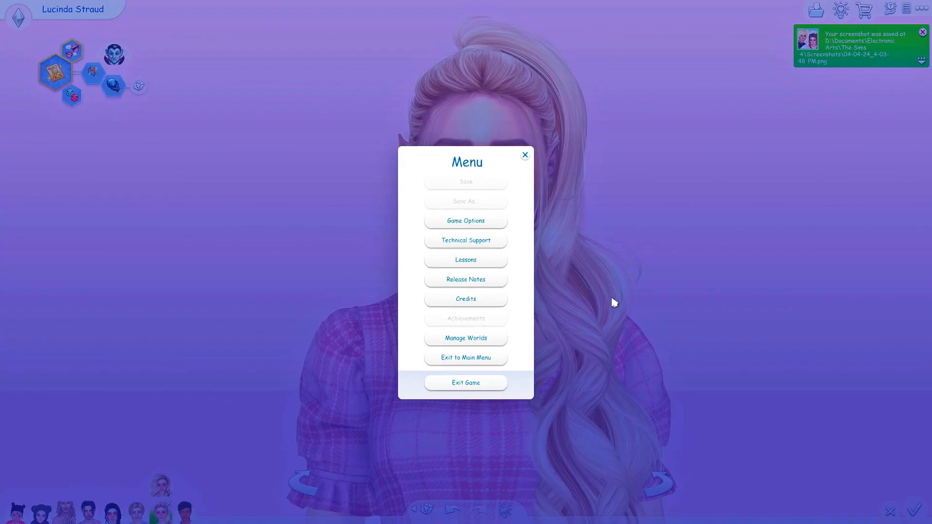
{"action": "left_click", "coordinate": [482, 377]}
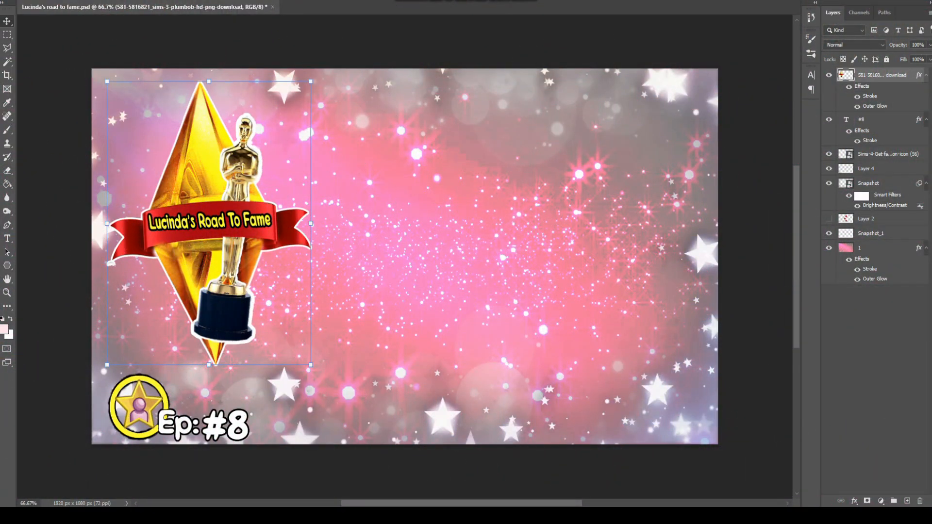
In Photoshop, select the Snapshot layer, and open the Electronic Arts > The Sims 4 > Screenshots folder from Documents in File Explorer
{"action": "left_click", "coordinate": [883, 154]}
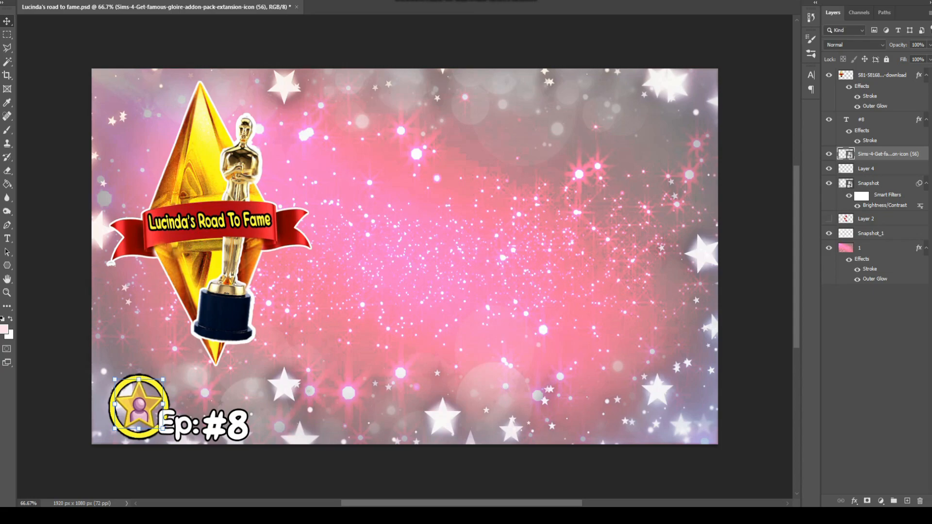
{"action": "left_click", "coordinate": [870, 183]}
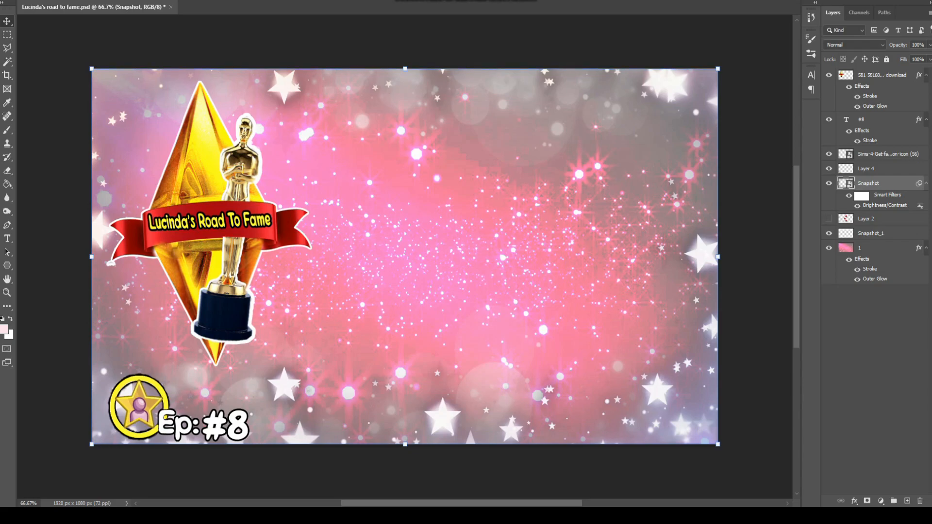
{"action": "key", "text": "super+e"}
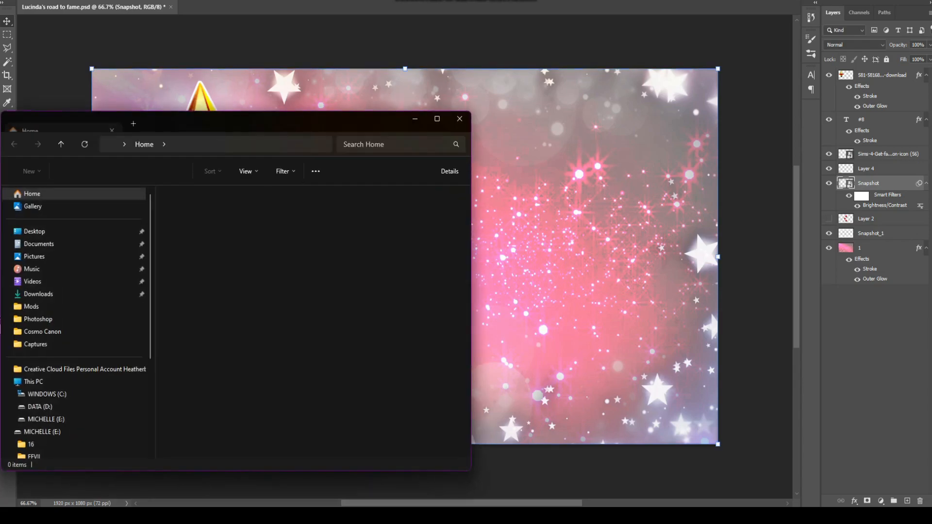
{"action": "left_click_drag", "start_coordinate": [252, 125], "coordinate": [366, 100]}
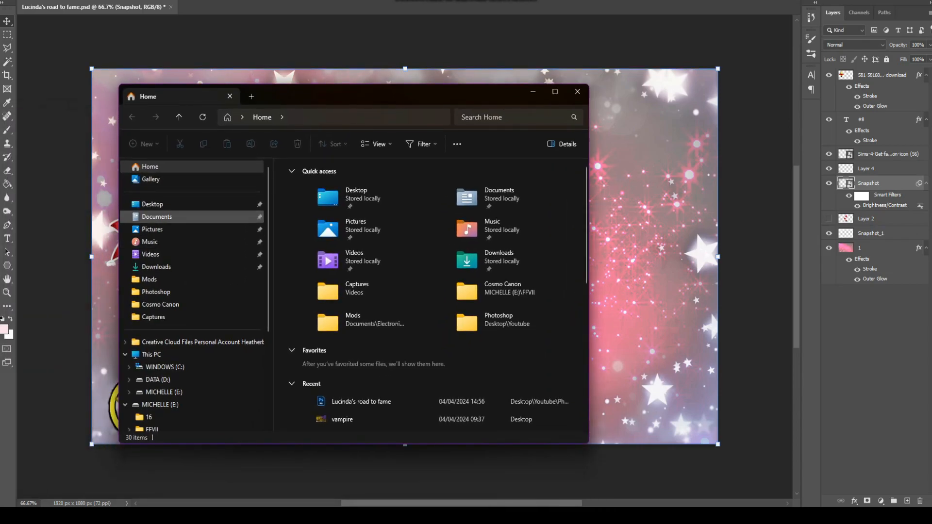
{"action": "left_click", "coordinate": [157, 216]}
{"action": "left_click", "coordinate": [311, 235]}
{"action": "double_click", "coordinate": [311, 235]}
{"action": "double_click", "coordinate": [306, 190]}
{"action": "left_click", "coordinate": [308, 268]}
{"action": "double_click", "coordinate": [308, 268]}
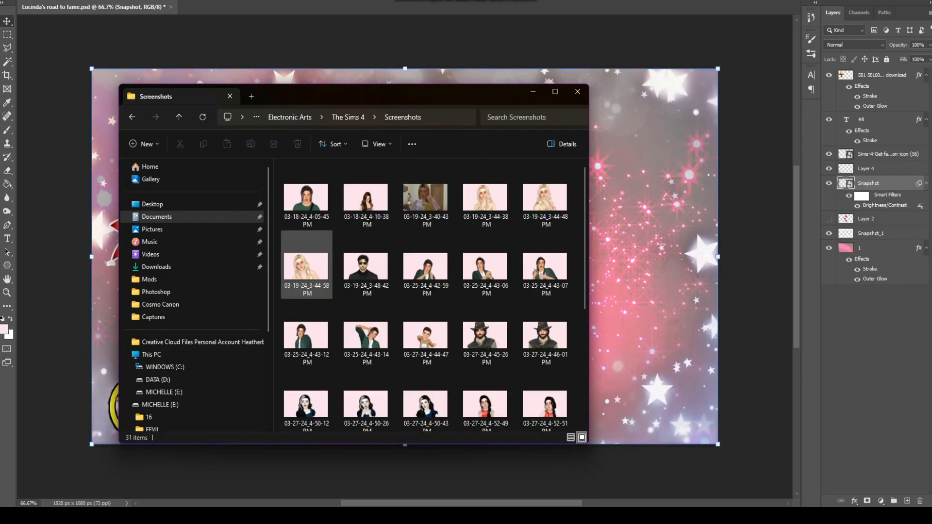
Preview the 04-04-24 Sim screenshots one after another, starting with 04-04-24_4-02-03 PM, and close the viewer
{"action": "scroll", "coordinate": [340, 302], "scroll_direction": "down", "scroll_amount": 3}
{"action": "left_click", "coordinate": [366, 335]}
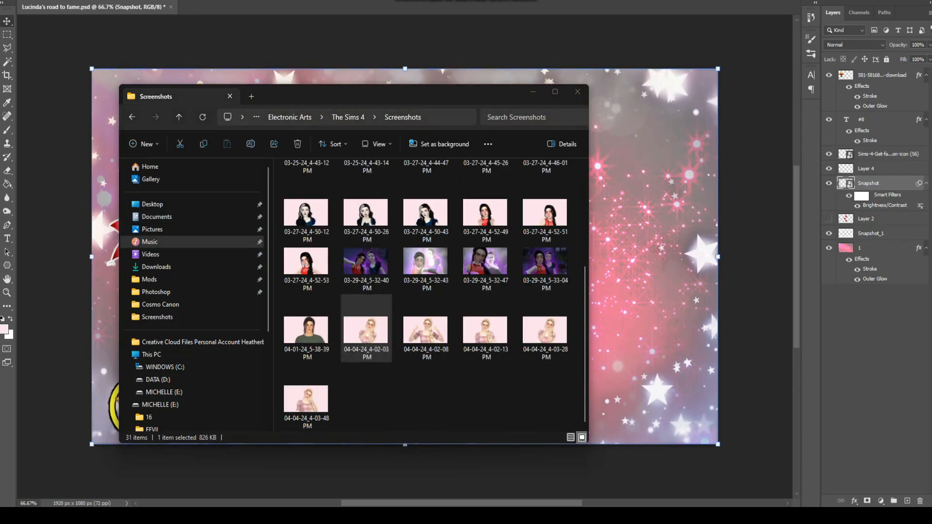
{"action": "key", "text": "Return"}
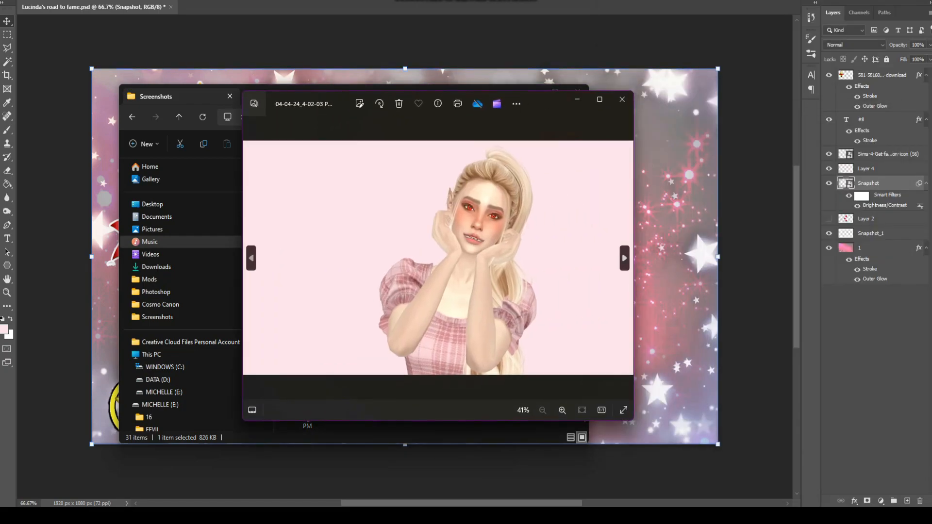
{"action": "key", "text": "Right"}
{"action": "key", "text": "Right"}
{"action": "key", "text": "Right"}
{"action": "left_click", "coordinate": [624, 258]}
{"action": "left_click", "coordinate": [622, 99]}
Place the 04-04-24_4-02-03 PM screenshot into the thumbnail document and move its layer to the top of the stack
{"action": "left_click_drag", "start_coordinate": [426, 330], "coordinate": [639, 199]}
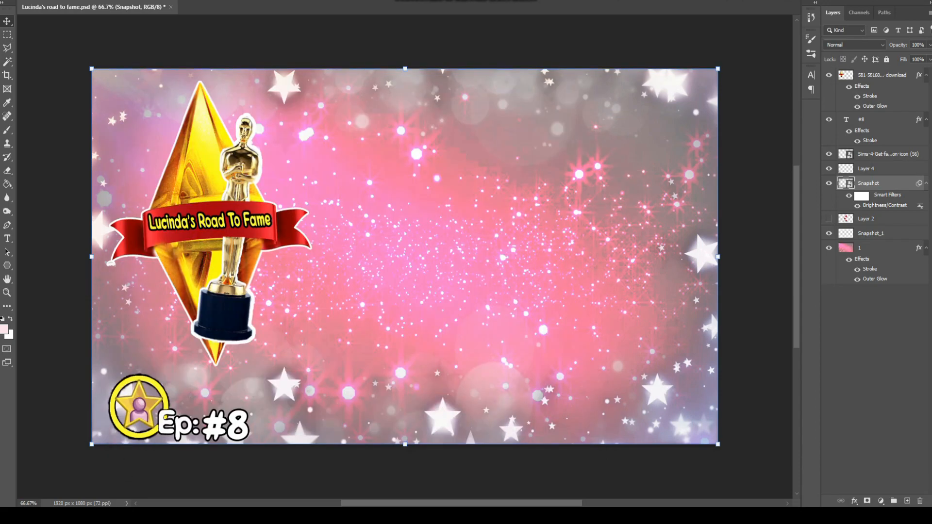
{"action": "key", "text": "Return"}
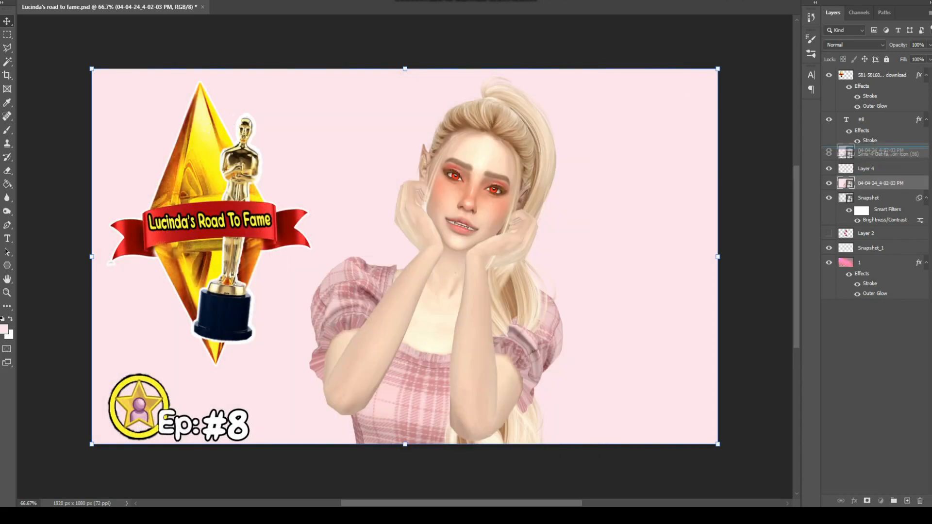
{"action": "key", "text": "ctrl+bracketright"}
{"action": "key", "text": "ctrl+bracketright"}
{"action": "left_click_drag", "start_coordinate": [874, 154], "coordinate": [874, 72]}
Rasterize the placed 04-04-24_4-02-03 PM layer
{"action": "right_click", "coordinate": [874, 75]}
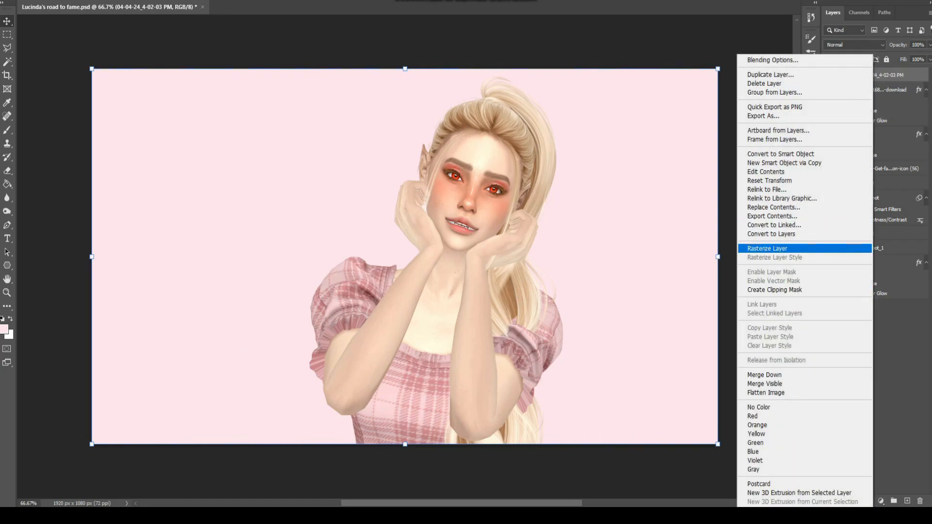
{"action": "left_click", "coordinate": [767, 248]}
{"action": "key", "text": "w"}
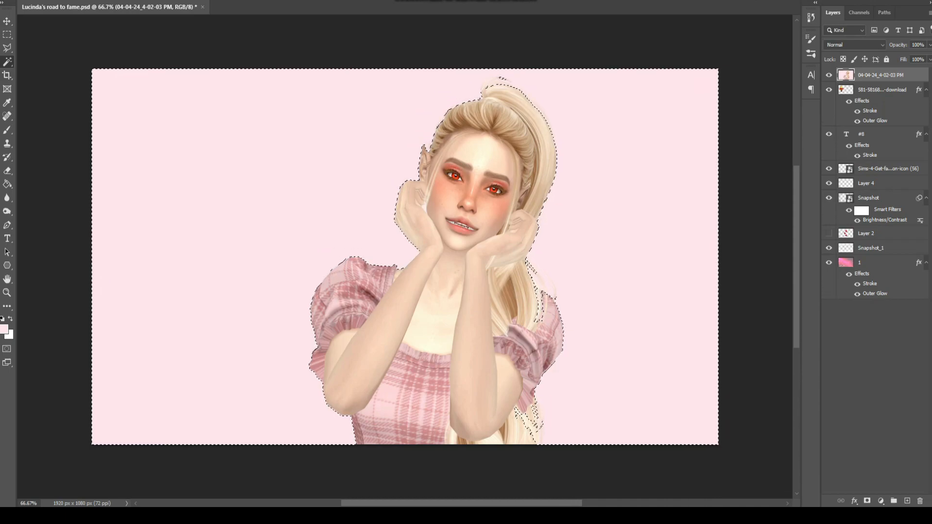
{"action": "key", "text": "l"}
{"action": "key", "text": "ctrl+d"}
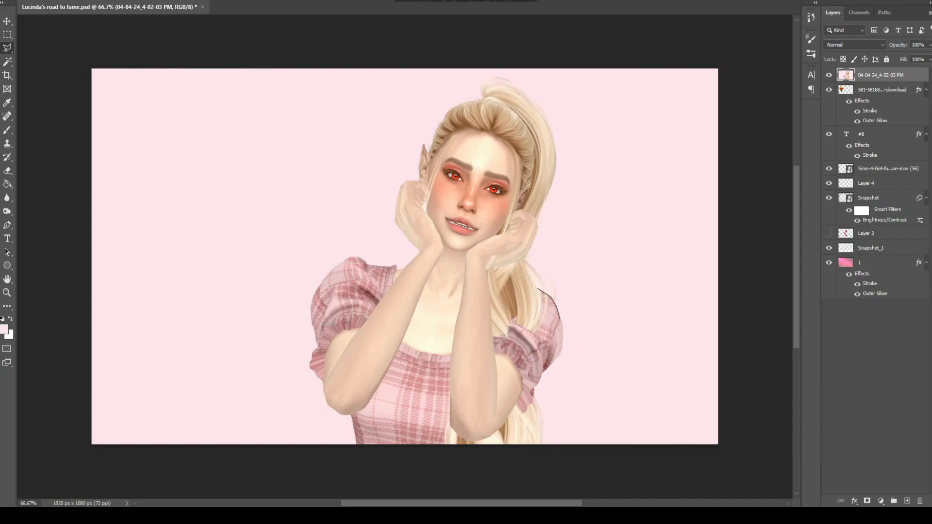
Outline the pink background beside the ponytail above the Sim's shoulder with the Polygonal Lasso and delete it
{"action": "left_click", "coordinate": [564, 326]}
{"action": "left_click", "coordinate": [586, 298]}
{"action": "left_click", "coordinate": [590, 254]}
{"action": "left_click", "coordinate": [571, 218]}
{"action": "left_click", "coordinate": [536, 235]}
{"action": "left_click", "coordinate": [539, 289]}
{"action": "key", "text": "Delete"}
{"action": "key", "text": "w"}
{"action": "left_click", "coordinate": [544, 418]}
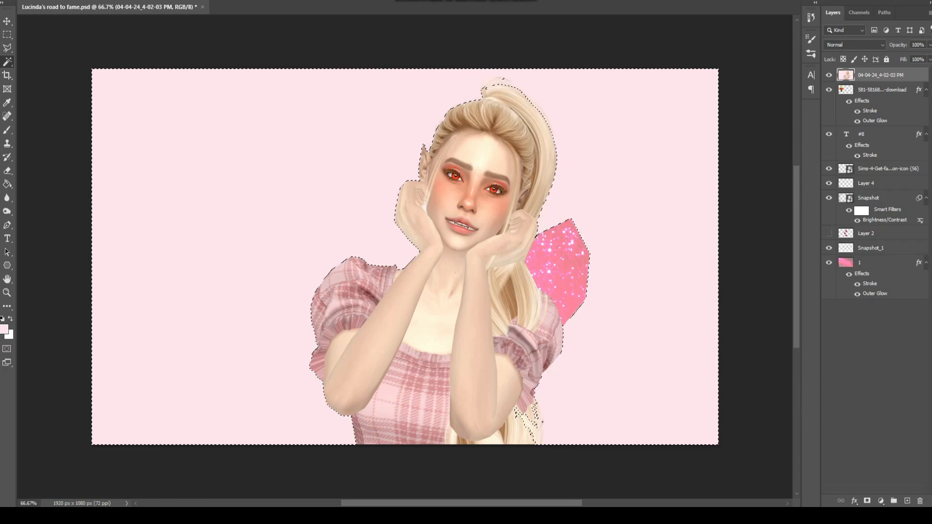
{"action": "key", "text": "l"}
{"action": "key", "text": "ctrl+d"}
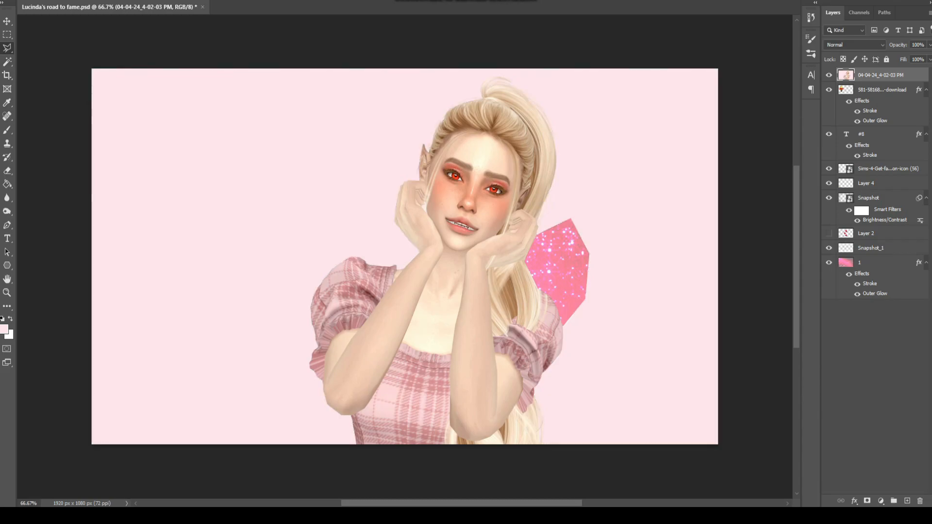
Outline the pink background beside the hair ends below the Sim's sleeve with the Polygonal Lasso and delete it
{"action": "left_click", "coordinate": [534, 393]}
{"action": "left_click", "coordinate": [540, 417]}
{"action": "left_click", "coordinate": [539, 451]}
{"action": "left_click", "coordinate": [603, 455]}
{"action": "left_click", "coordinate": [607, 379]}
{"action": "left_click", "coordinate": [583, 334]}
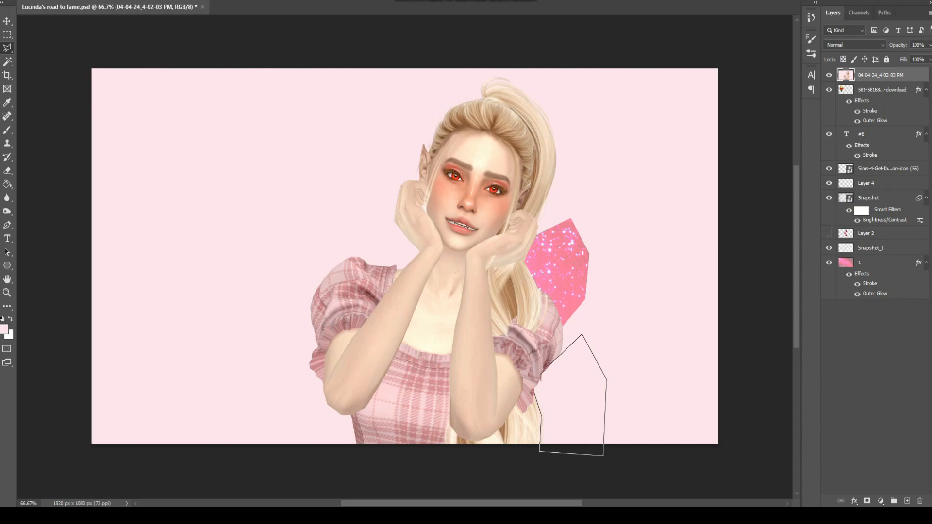
{"action": "key", "text": "Return"}
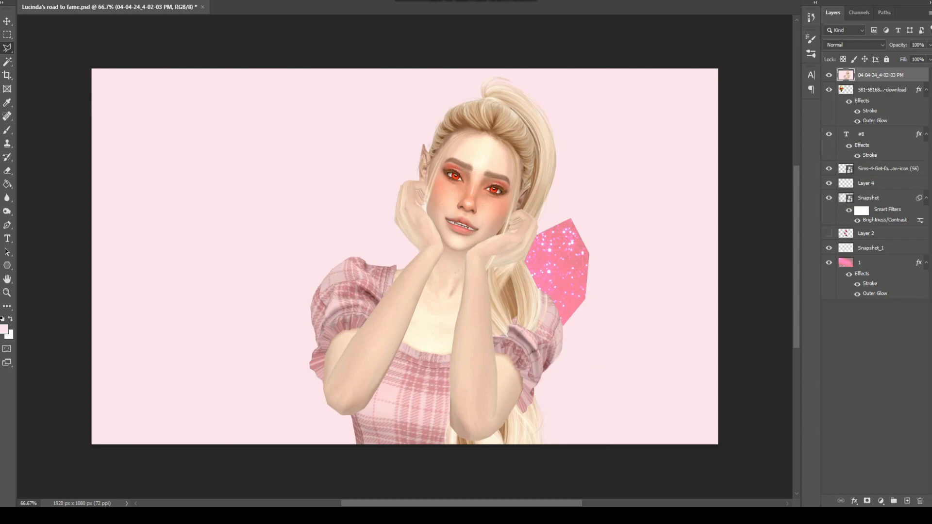
{"action": "key", "text": "Delete"}
Select the remaining pink background around the Sim with the Magic Wand, delete it and clear the selection
{"action": "key", "text": "w"}
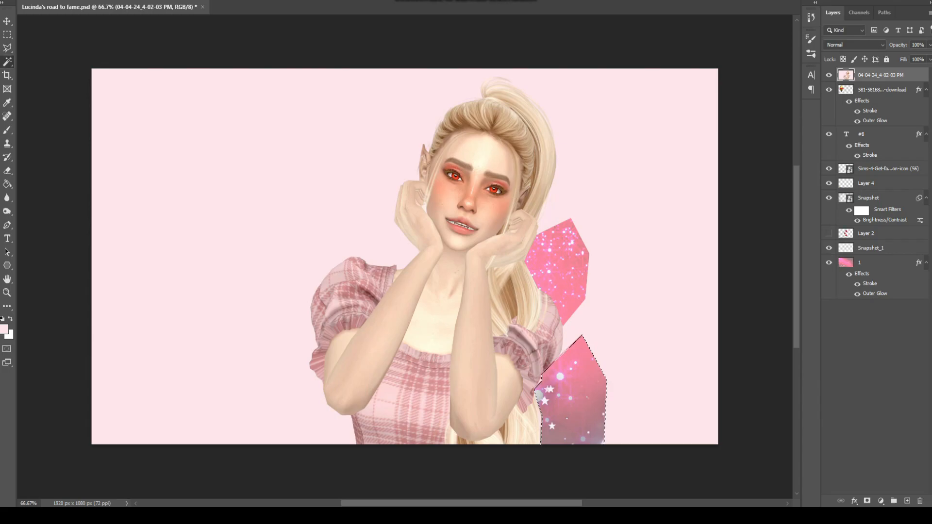
{"action": "left_click", "coordinate": [194, 243], "text": "shift"}
{"action": "key", "text": "Delete"}
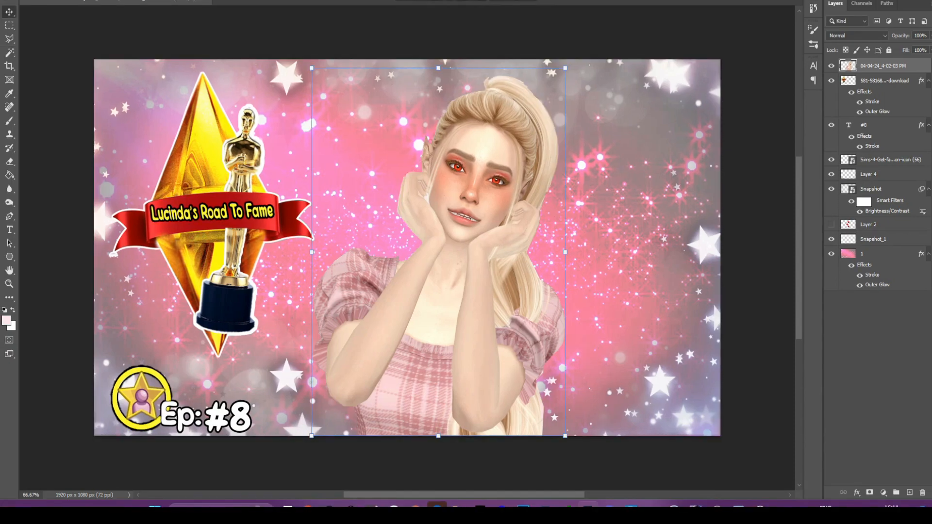
{"action": "key", "text": "v"}
{"action": "key", "text": "ctrl+d"}
Enlarge the Sim cut-out, tilt it slightly and position it to fill the right half of the thumbnail
{"action": "left_click_drag", "start_coordinate": [448, 199], "coordinate": [418, 318]}
{"action": "left_click_drag", "start_coordinate": [534, 187], "coordinate": [718, 25]}
{"action": "left_click_drag", "start_coordinate": [617, 272], "coordinate": [650, 344]}
{"action": "left_click_drag", "start_coordinate": [587, 38], "coordinate": [524, 29]}
{"action": "mouse_move", "coordinate": [578, 248]}
{"action": "left_mouse_down"}
{"action": "mouse_move", "coordinate": [573, 257]}
{"action": "mouse_move", "coordinate": [571, 238]}
{"action": "mouse_move", "coordinate": [577, 251]}
{"action": "left_mouse_up"}
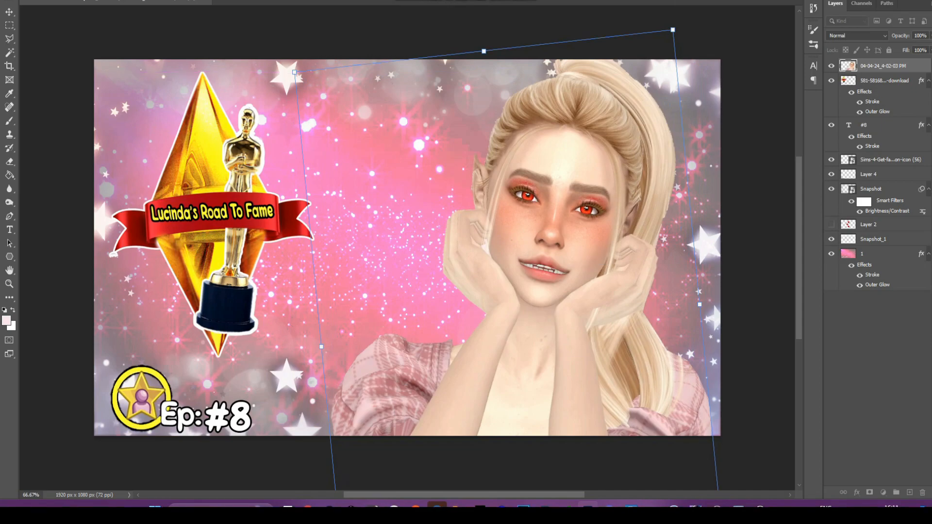
{"action": "left_click", "coordinate": [9, 189]}
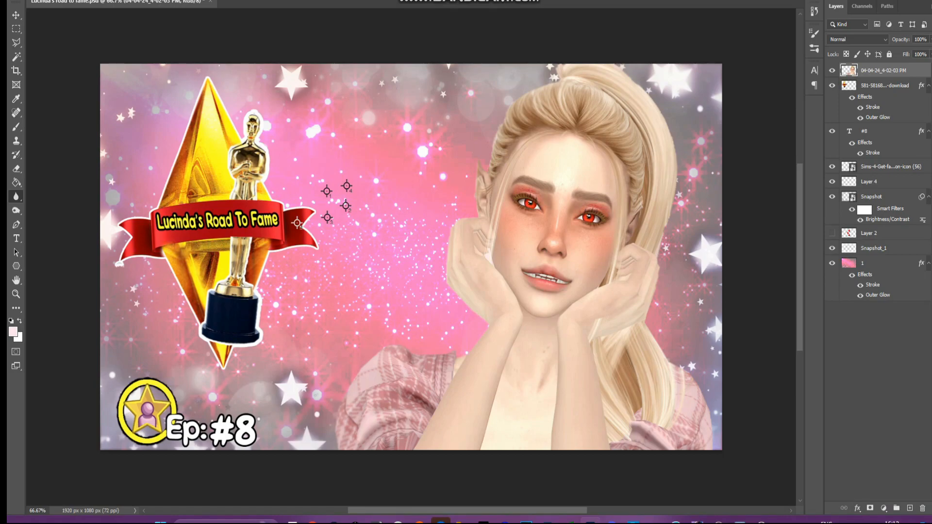
Apply Hue/Saturation to the Sim cut-out with saturation set to 25
{"action": "key", "text": "ctrl+u"}
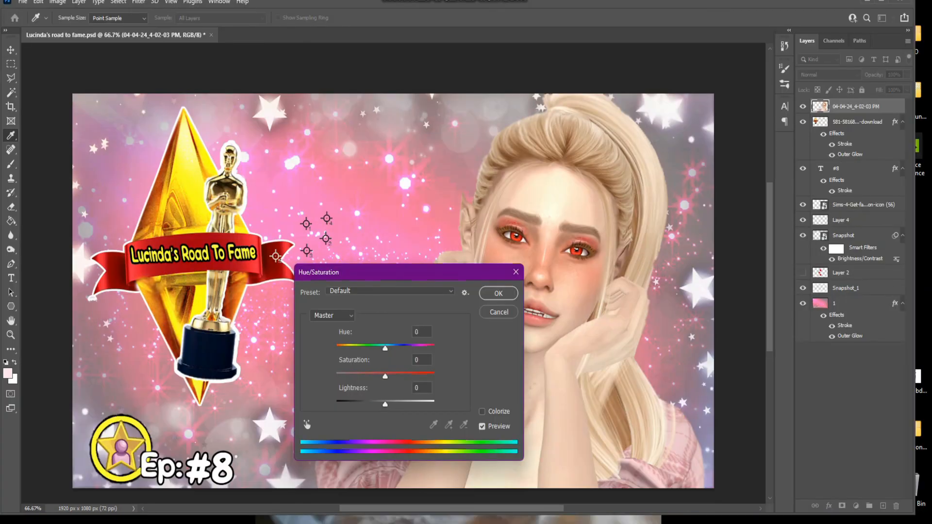
{"action": "left_click_drag", "start_coordinate": [340, 272], "coordinate": [679, 251]}
{"action": "key", "text": "Tab"}
{"action": "type", "text": "25"}
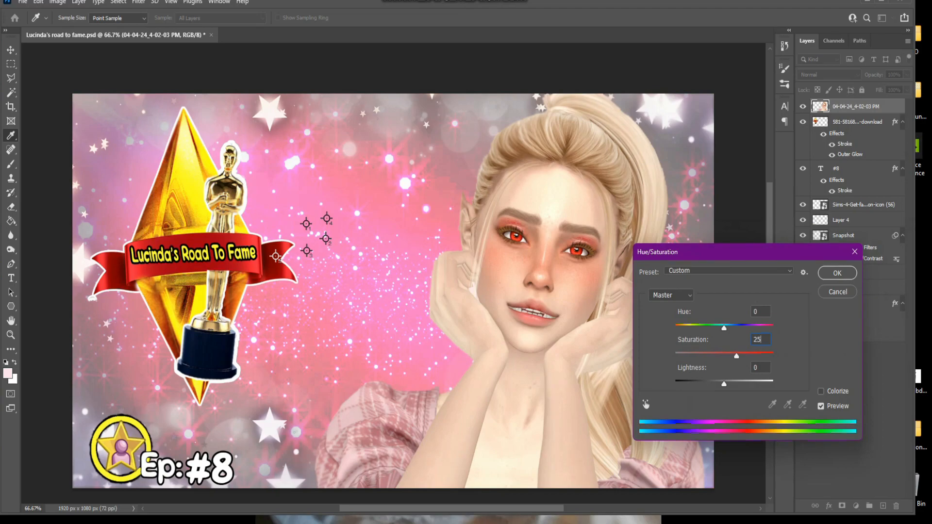
{"action": "key", "text": "Return"}
{"action": "key", "text": "v"}
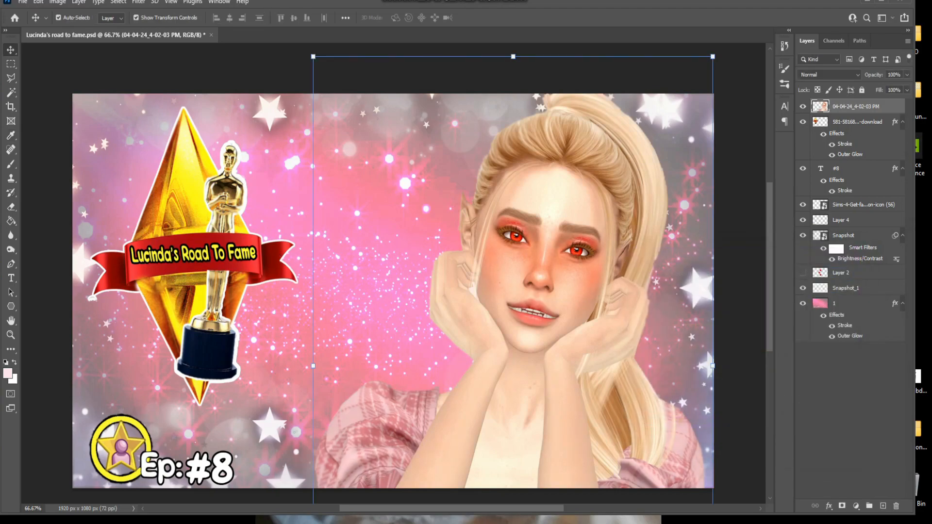
Add a white outside Stroke and a white 10 px Outer Glow to the Sim cut-out layer
{"action": "left_click", "coordinate": [830, 506]}
{"action": "left_click", "coordinate": [862, 424]}
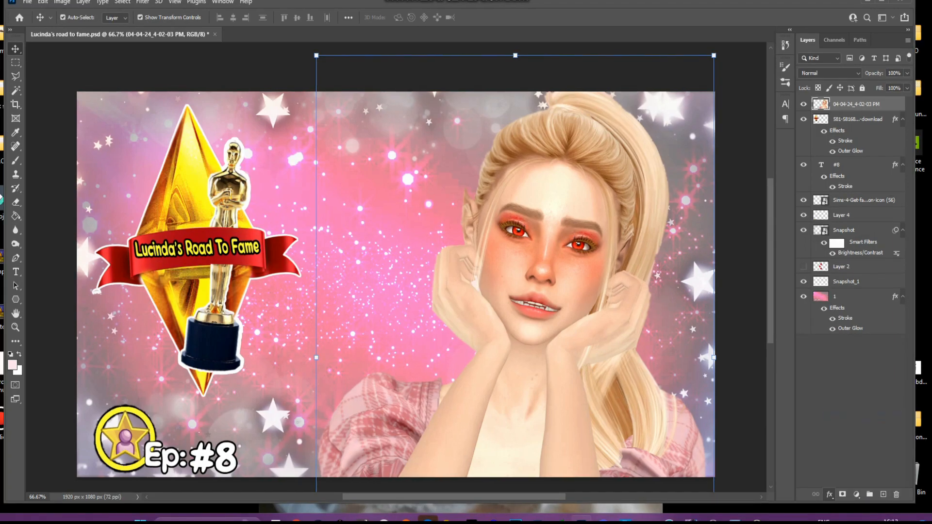
{"action": "left_click_drag", "start_coordinate": [704, 248], "coordinate": [788, 257]}
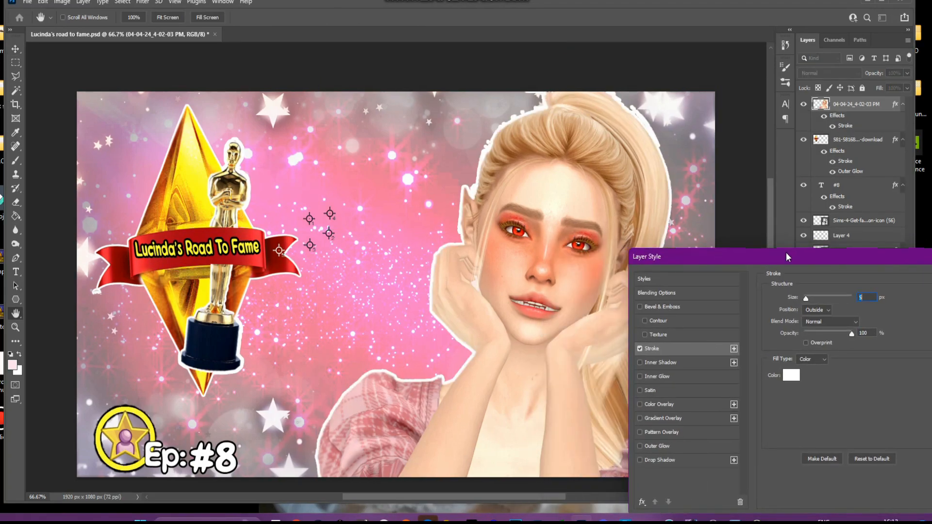
{"action": "left_click", "coordinate": [861, 297]}
{"action": "left_click", "coordinate": [657, 446]}
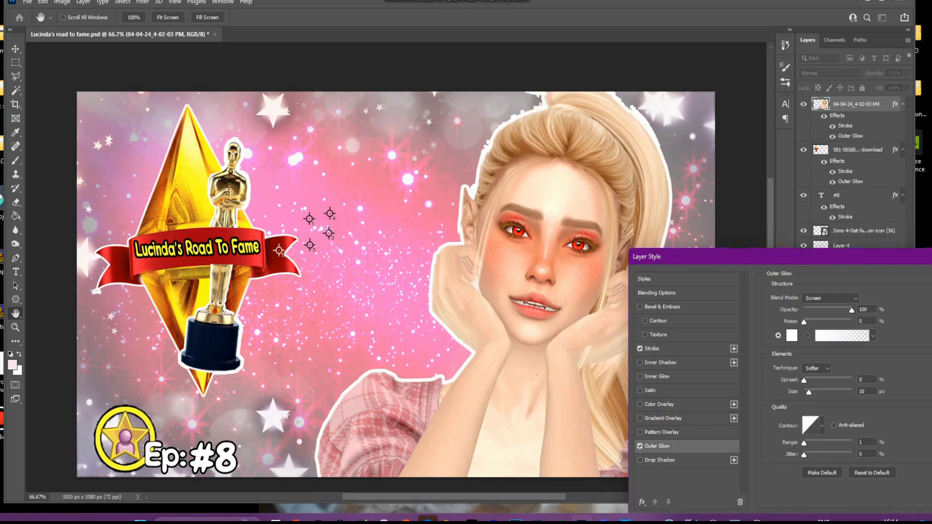
{"action": "left_click_drag", "start_coordinate": [680, 256], "coordinate": [472, 246]}
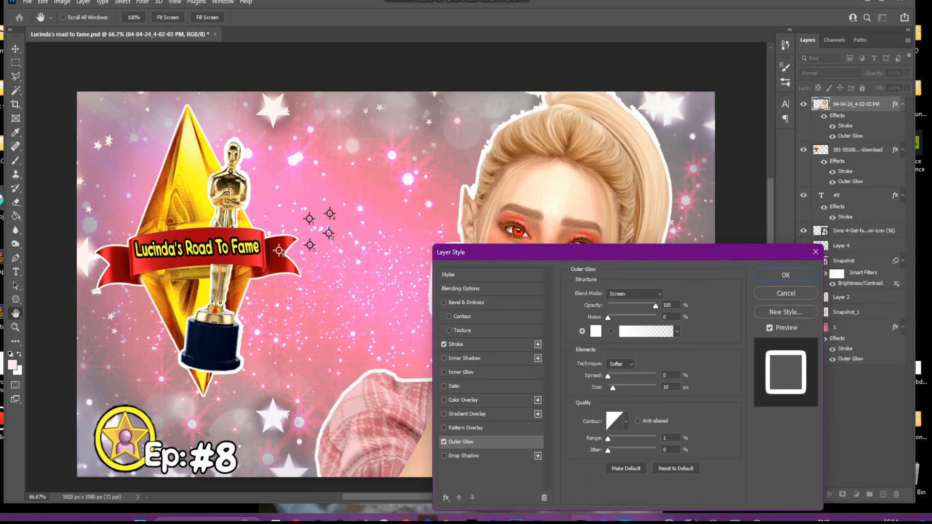
{"action": "left_click", "coordinate": [785, 275]}
{"action": "key", "text": "e"}
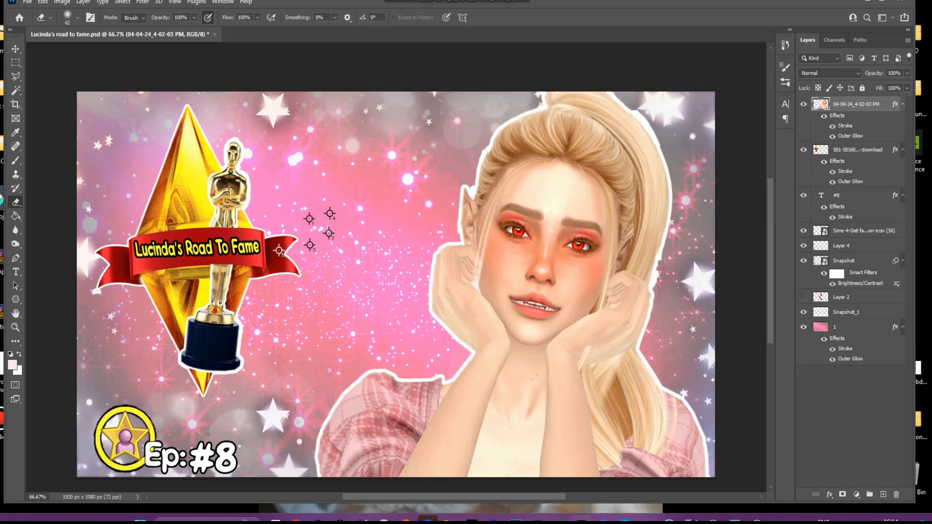
{"action": "key", "text": "l"}
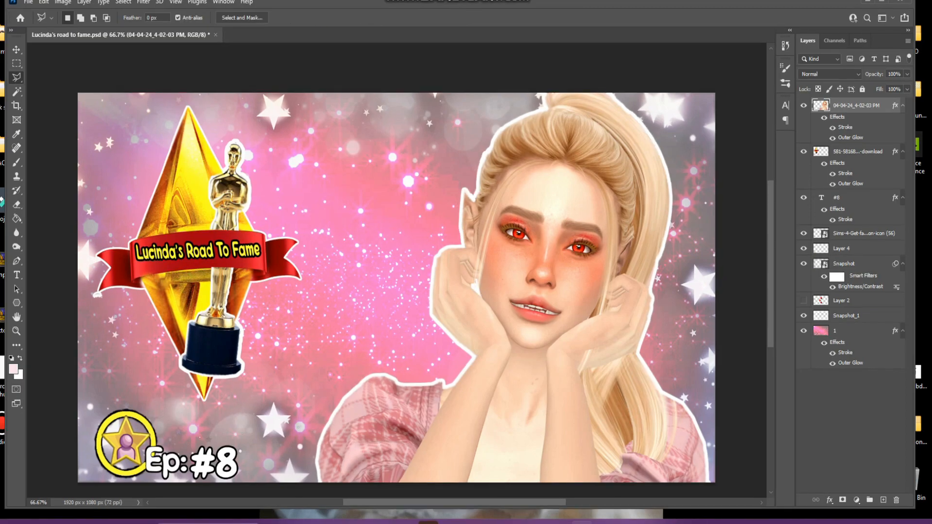
Show the hidden red diamonds on Layer 2, move them up and left, and rotate them clockwise by about 7°
{"action": "left_click", "coordinate": [804, 301]}
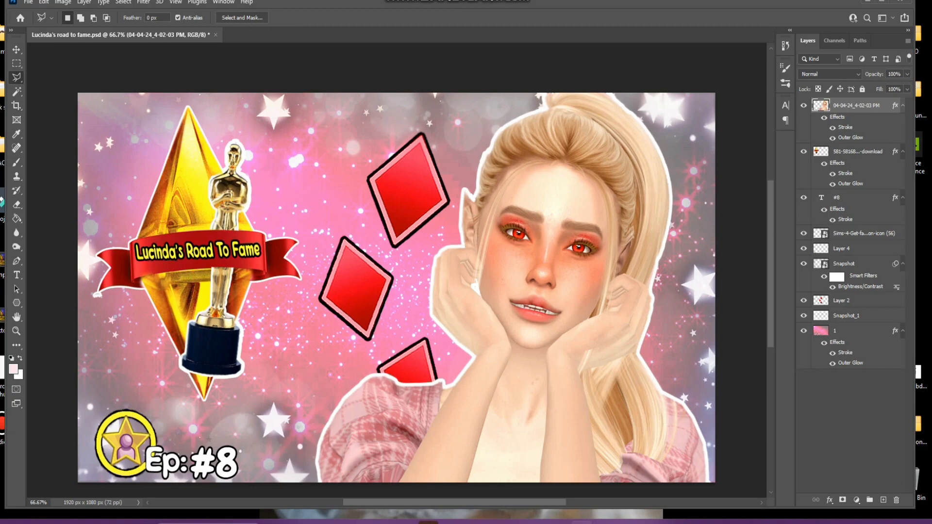
{"action": "key", "text": "v"}
{"action": "left_click_drag", "start_coordinate": [438, 164], "coordinate": [420, 139]}
{"action": "left_click_drag", "start_coordinate": [388, 96], "coordinate": [408, 100]}
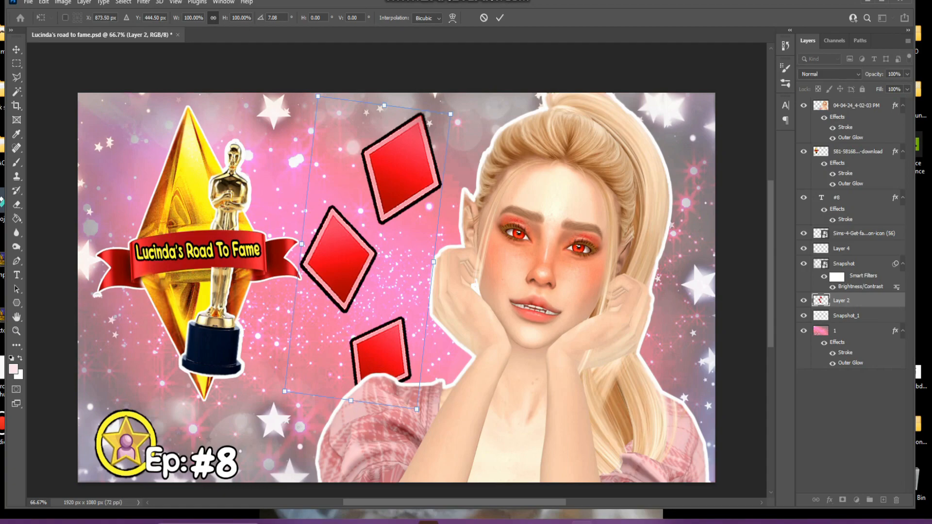
{"action": "key", "text": "Return"}
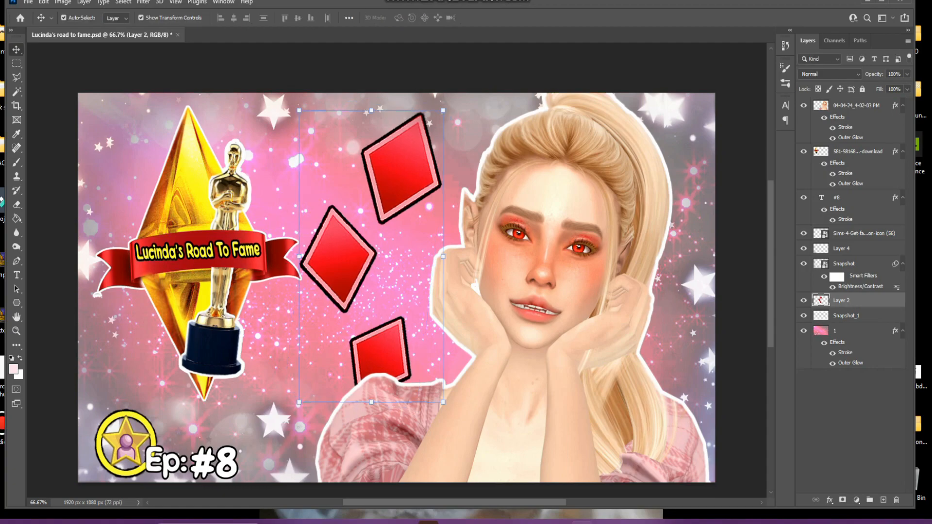
Shift the Sim cut-out further right and arrange the red diamonds as the front layer between the logo and the Sim
{"action": "left_click", "coordinate": [857, 105]}
{"action": "left_click_drag", "start_coordinate": [590, 256], "coordinate": [614, 254]}
{"action": "left_click_drag", "start_coordinate": [413, 160], "coordinate": [429, 142]}
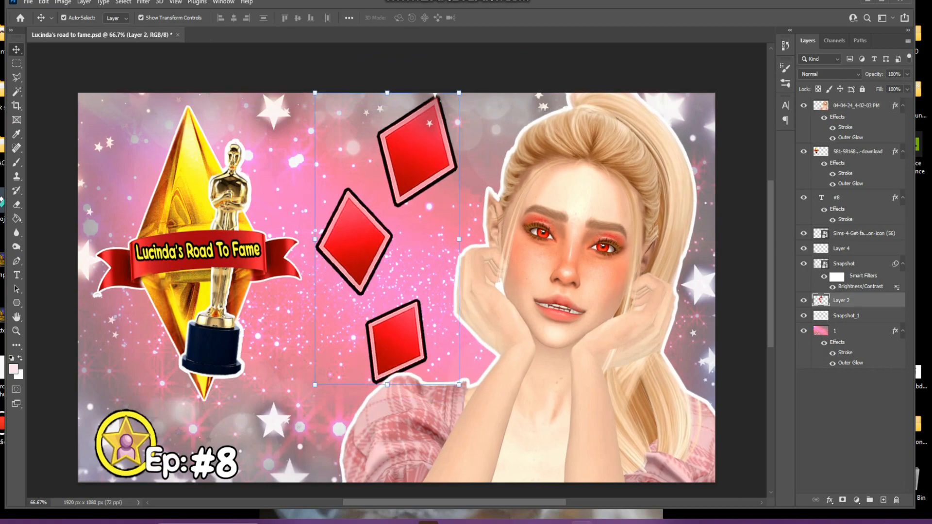
{"action": "key", "text": "ctrl+shift+]"}
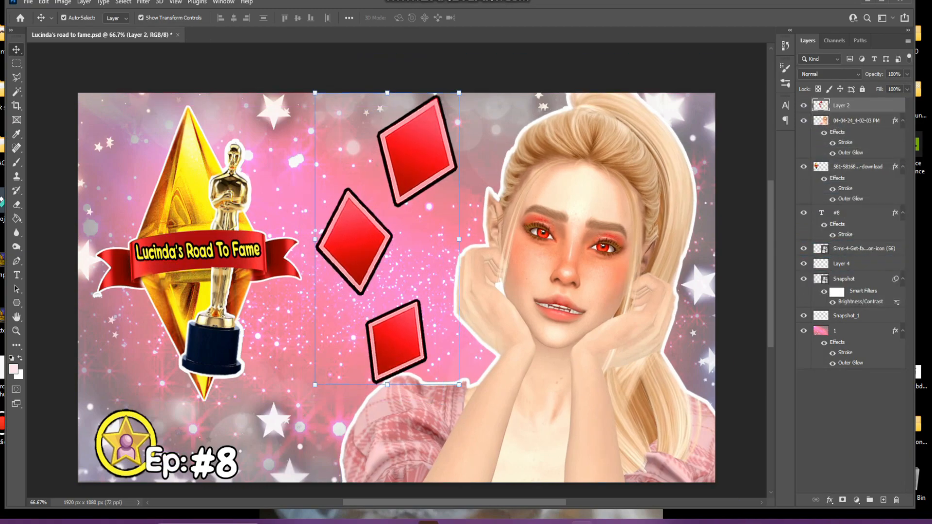
{"action": "left_click_drag", "start_coordinate": [416, 329], "coordinate": [425, 359]}
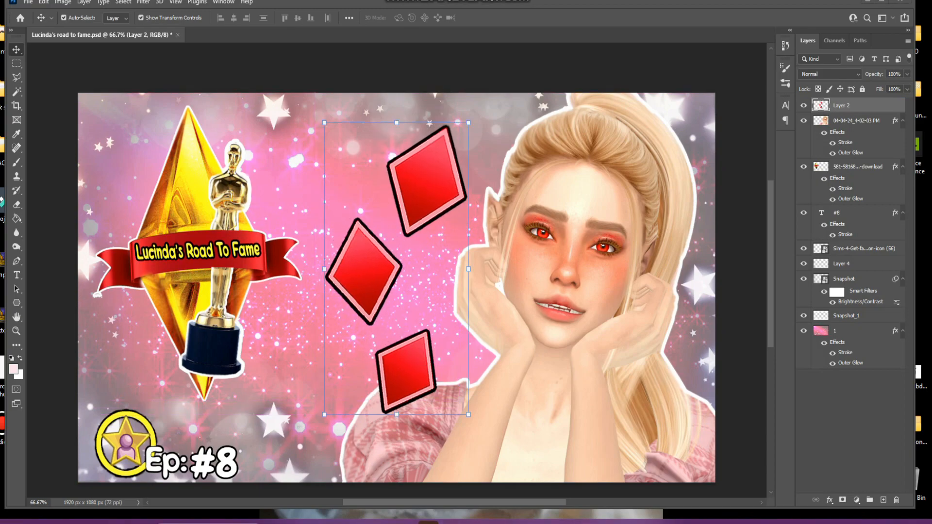
In File Explorer, open the Wondershare Filmora Snapshot folder in Documents and place Snapshot_24 into the thumbnail document
{"action": "key", "text": "super+e"}
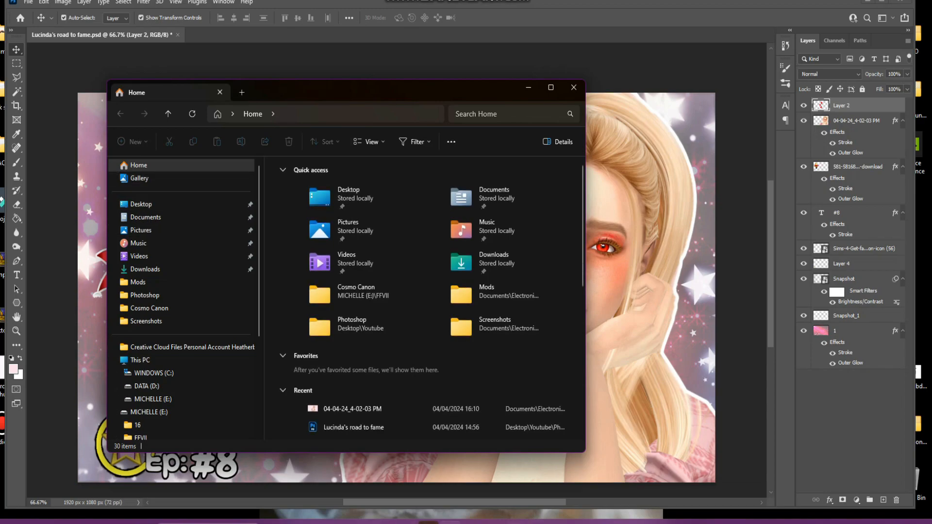
{"action": "double_click", "coordinate": [459, 208]}
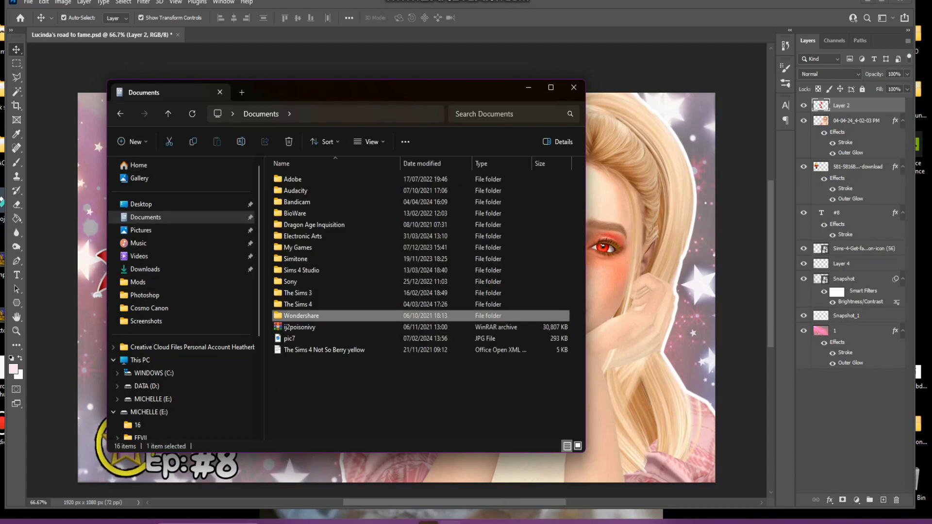
{"action": "double_click", "coordinate": [301, 316]}
{"action": "double_click", "coordinate": [312, 179]}
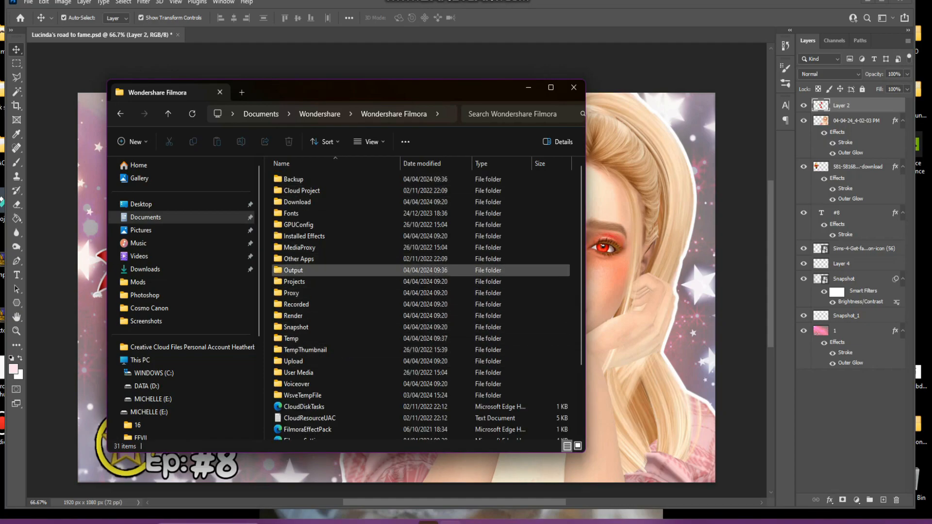
{"action": "double_click", "coordinate": [301, 328]}
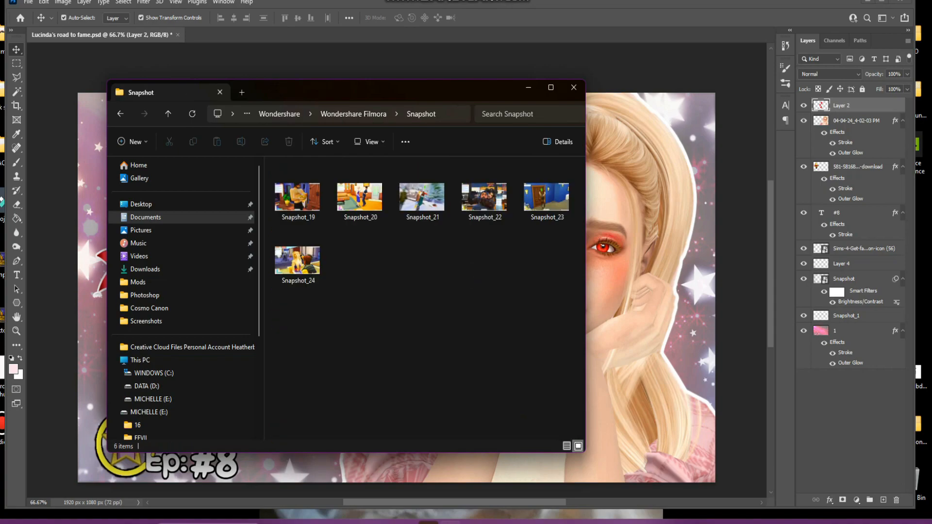
{"action": "left_click_drag", "start_coordinate": [297, 260], "coordinate": [626, 272]}
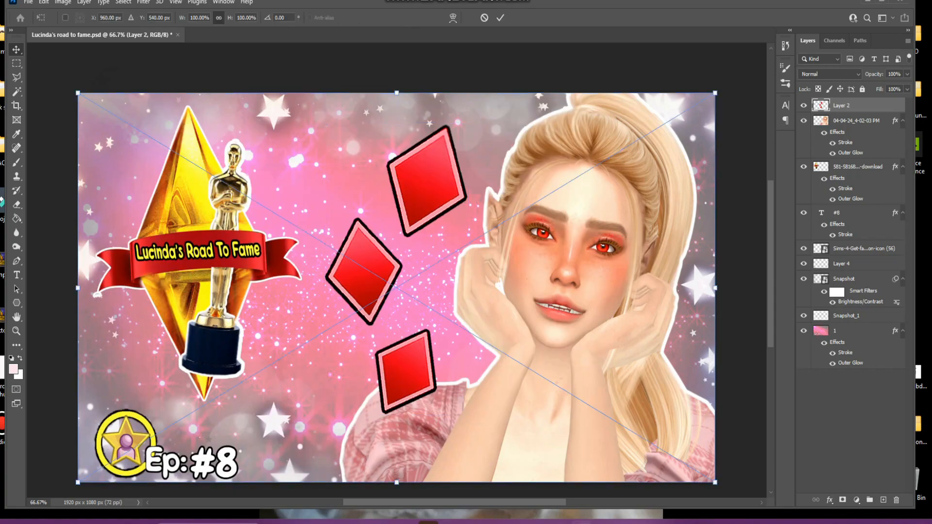
Enlarge the placed Snapshot_24 beyond the canvas and position it so that it covers the whole thumbnail
{"action": "left_click_drag", "start_coordinate": [78, 92], "coordinate": [29, 29]}
{"action": "left_click_drag", "start_coordinate": [510, 170], "coordinate": [449, 212]}
{"action": "left_click", "coordinate": [500, 17]}
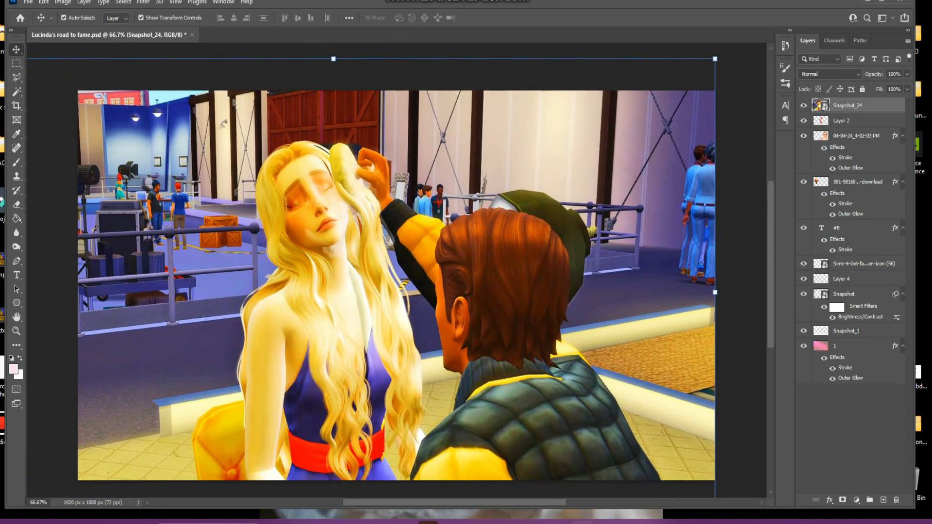
Apply a Motion Blur with angle 42° and distance 11 pixels to Snapshot_24 and send it to the bottom of the layer stack
{"action": "left_click", "coordinate": [143, 2]}
{"action": "mouse_move", "coordinate": [156, 139]}
{"action": "left_click", "coordinate": [289, 201]}
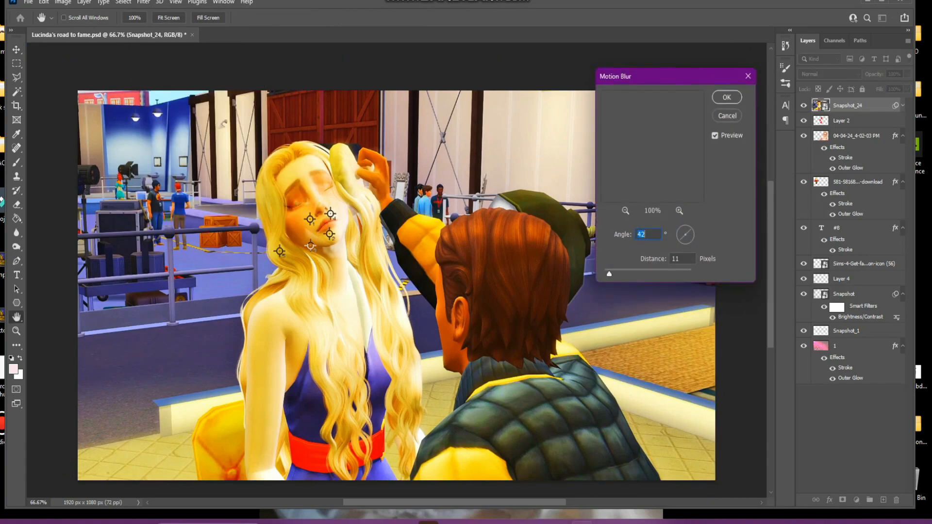
{"action": "left_click", "coordinate": [723, 99]}
{"action": "left_click_drag", "start_coordinate": [843, 106], "coordinate": [852, 418]}
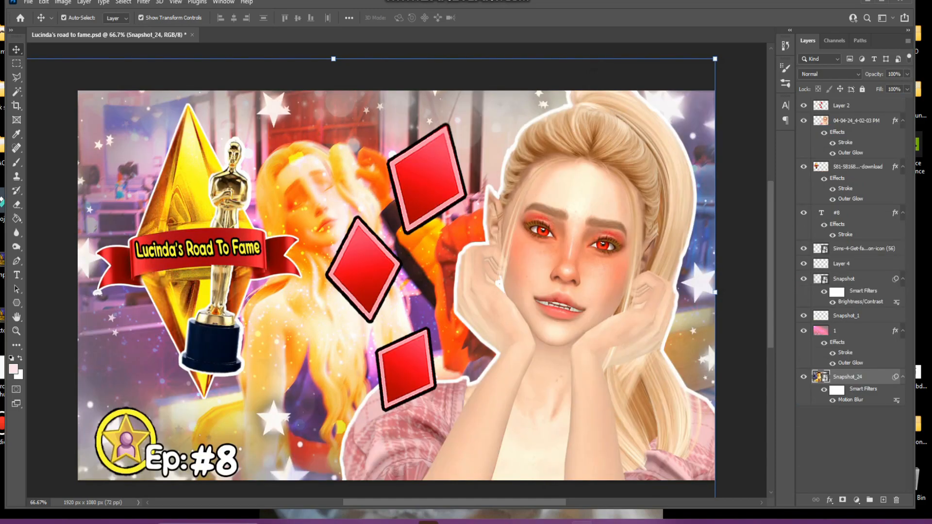
Switch to File Explorer, open Desktop > Youtube > Sims 4 Icons > Sims 4 Icons and move the window beside the thumbnail artwork
{"action": "scroll", "coordinate": [372, 265], "scroll_direction": "down", "scroll_amount": 1}
{"action": "key", "text": "alt+Tab"}
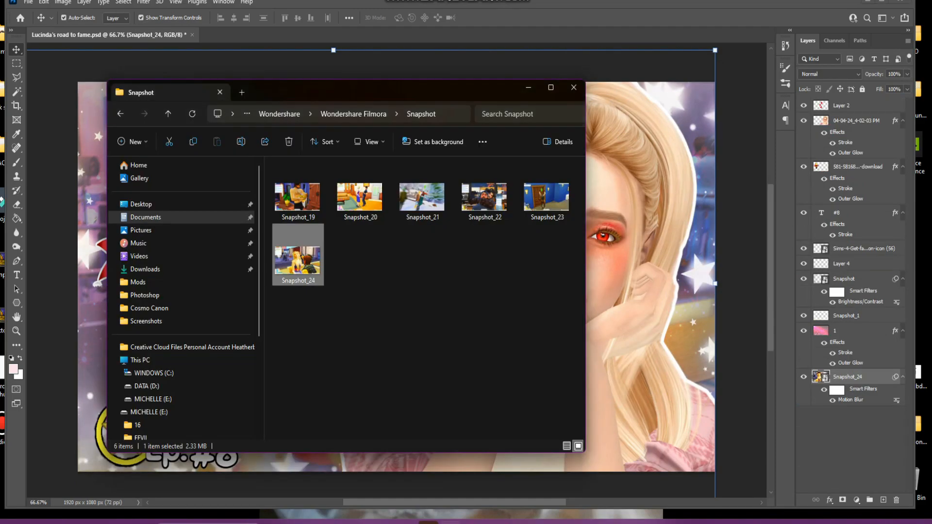
{"action": "left_click", "coordinate": [141, 204]}
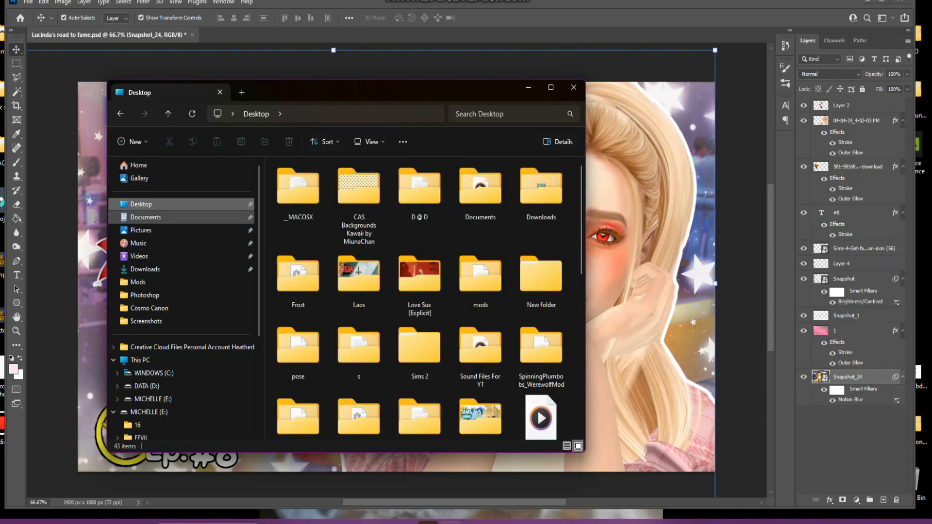
{"action": "left_click", "coordinate": [145, 217]}
{"action": "left_click", "coordinate": [141, 204]}
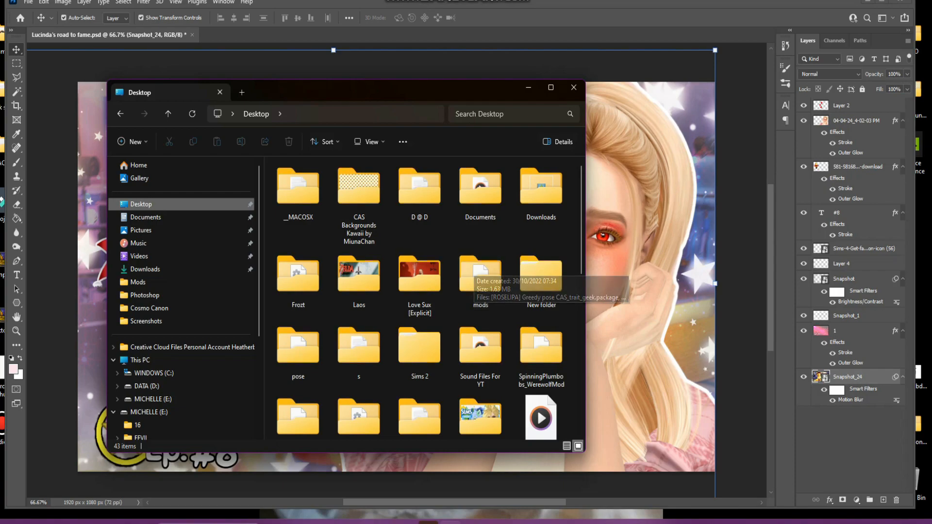
{"action": "scroll", "coordinate": [420, 262], "scroll_direction": "down", "scroll_amount": 2}
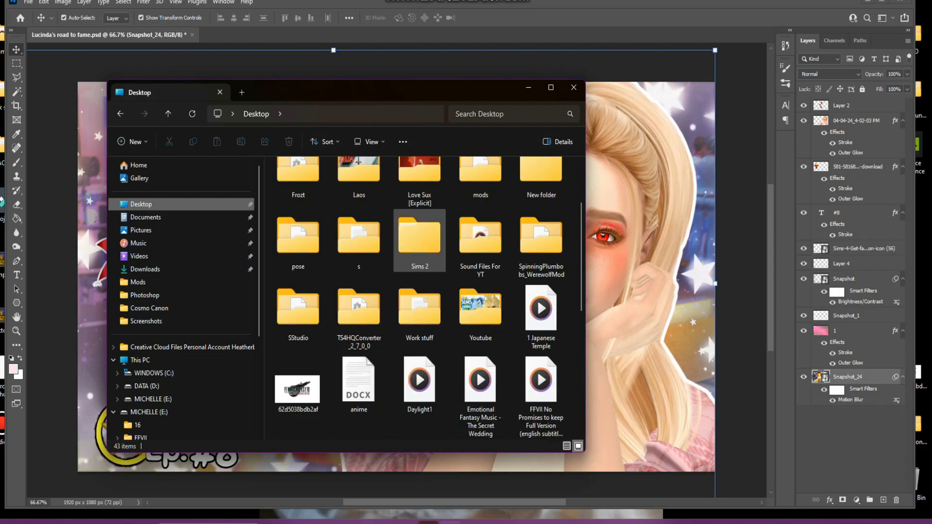
{"action": "double_click", "coordinate": [481, 309]}
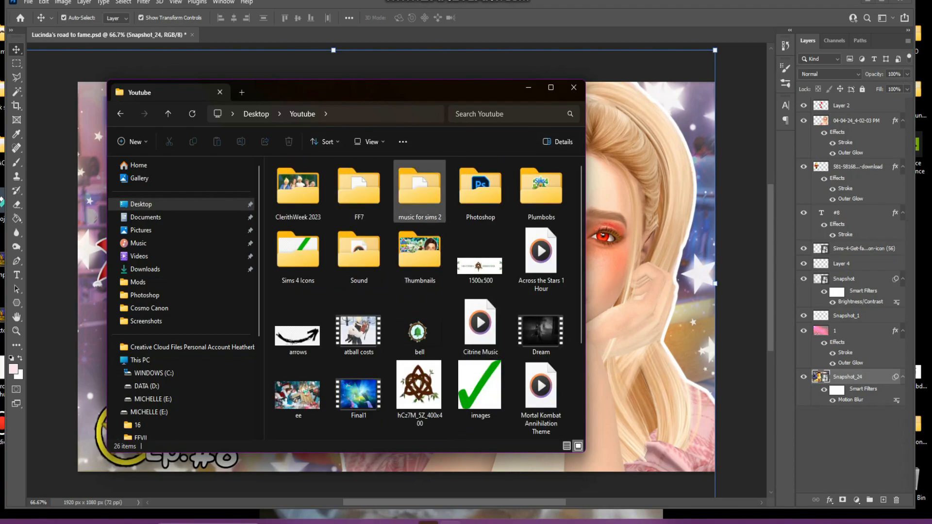
{"action": "double_click", "coordinate": [297, 250]}
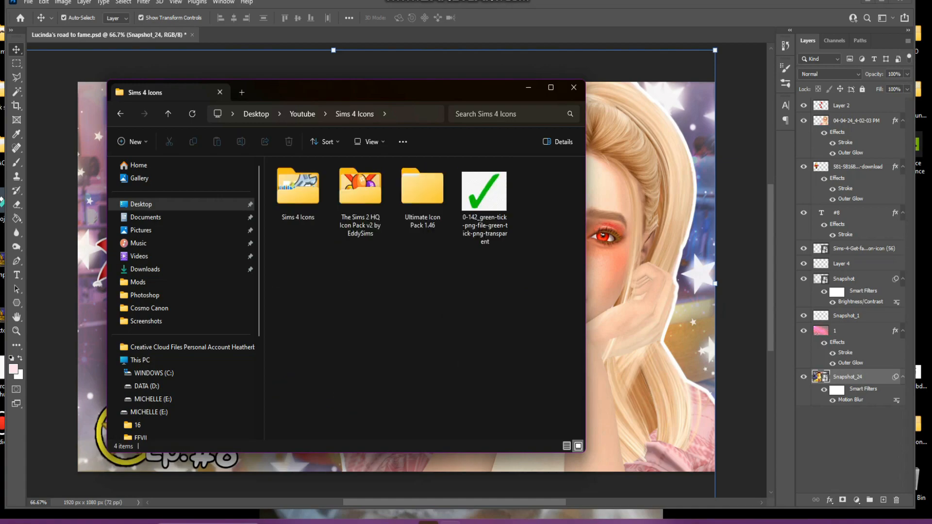
{"action": "left_click_drag", "start_coordinate": [340, 93], "coordinate": [713, 101]}
{"action": "double_click", "coordinate": [612, 199]}
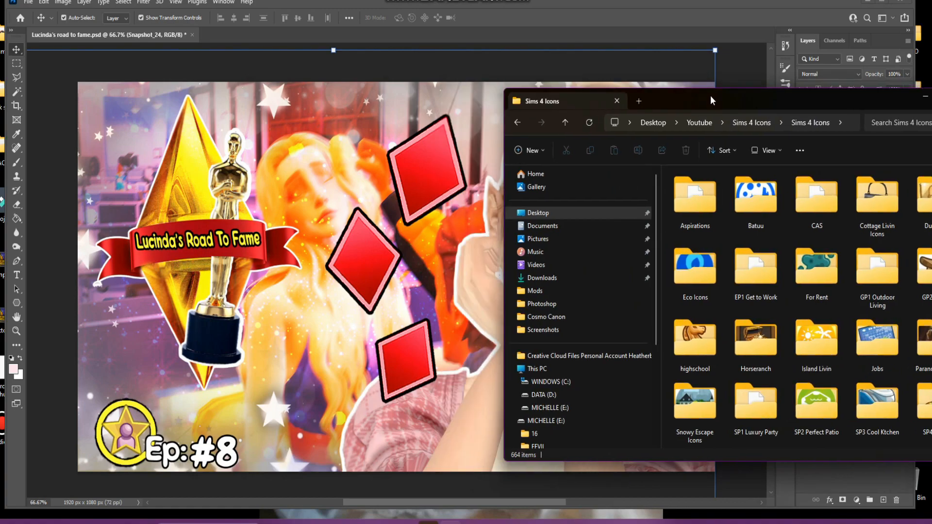
{"action": "left_click_drag", "start_coordinate": [787, 102], "coordinate": [728, 96]}
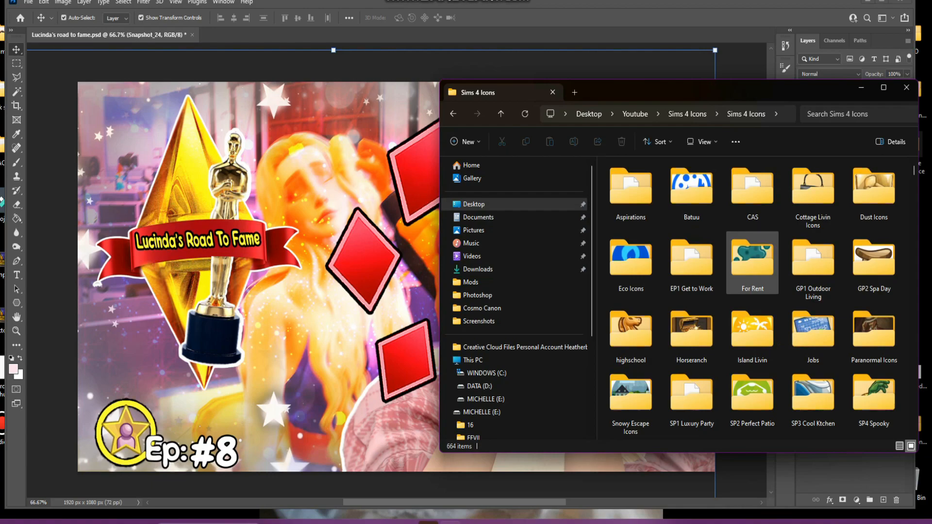
Place the magnifying glass icon (13) from the Superstar Icons folder into the thumbnail and bring its layer to the front
{"action": "scroll", "coordinate": [874, 233], "scroll_direction": "down", "scroll_amount": 3}
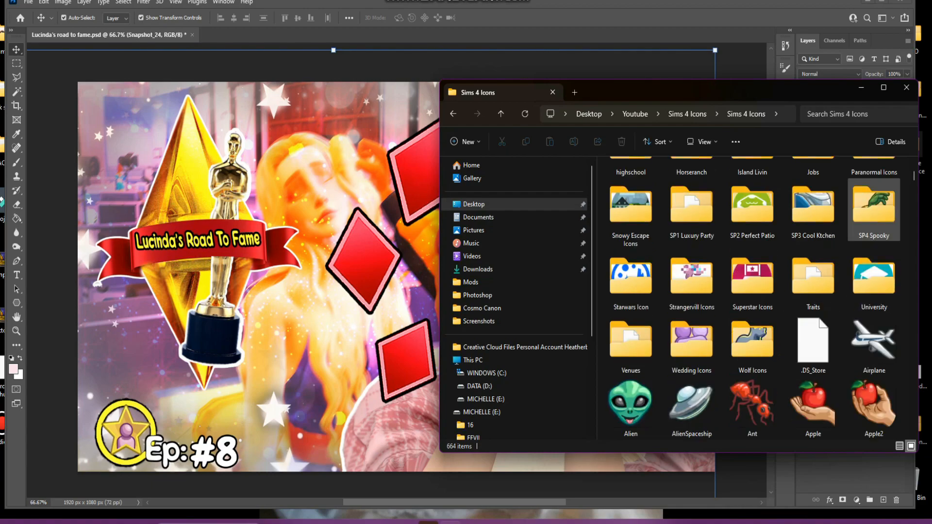
{"action": "double_click", "coordinate": [753, 279]}
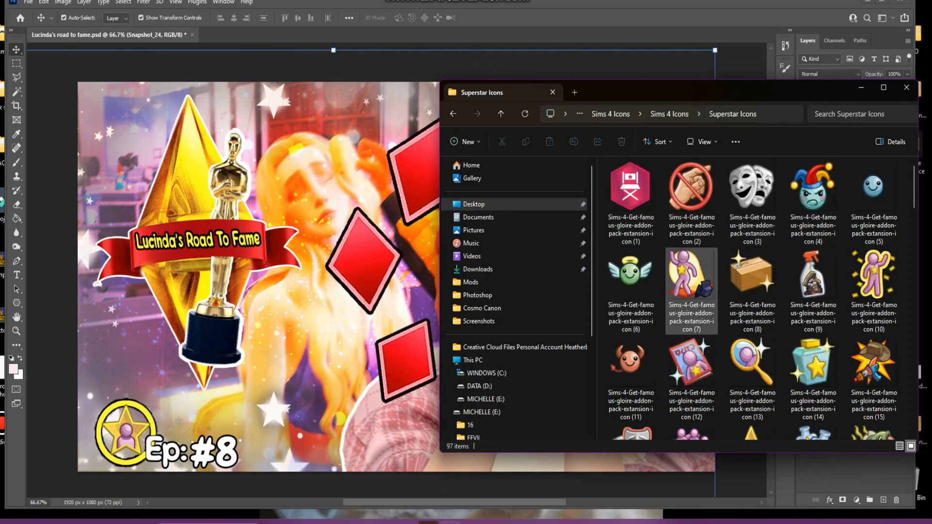
{"action": "left_click_drag", "start_coordinate": [751, 364], "coordinate": [373, 270]}
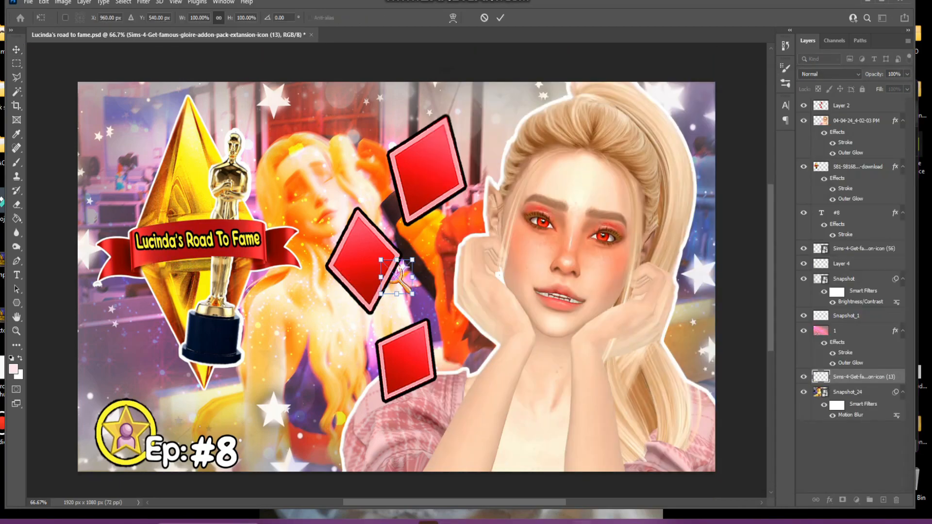
{"action": "key", "text": "Return"}
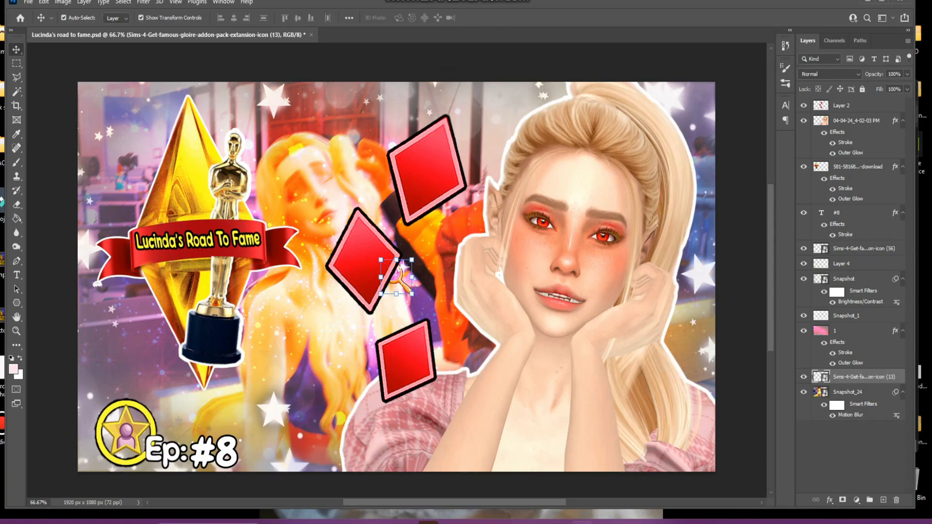
{"action": "key", "text": "ctrl+shift+bracketright"}
Browse the Superstar Icons folder in File Explorer and place the purple crowd icon (17) into the thumbnail
{"action": "key", "text": "alt+Tab"}
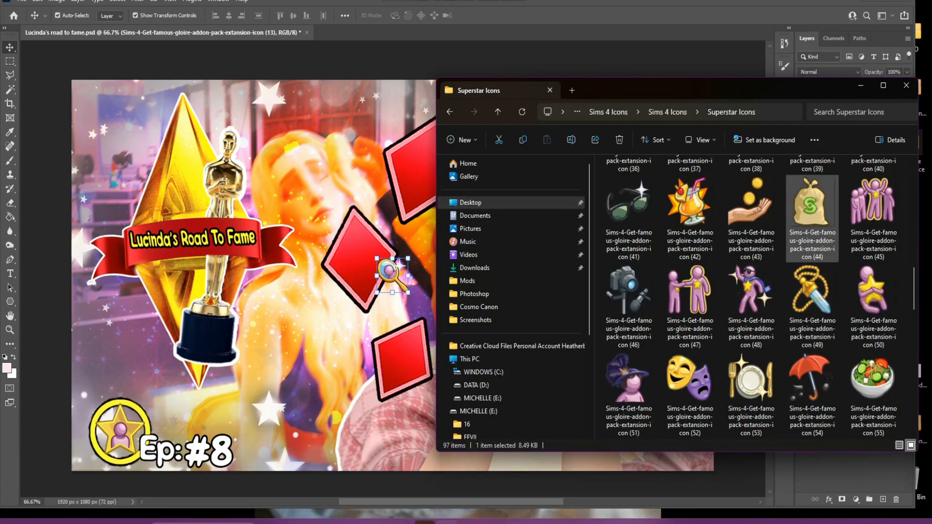
{"action": "scroll", "coordinate": [812, 292], "scroll_direction": "down", "scroll_amount": 2}
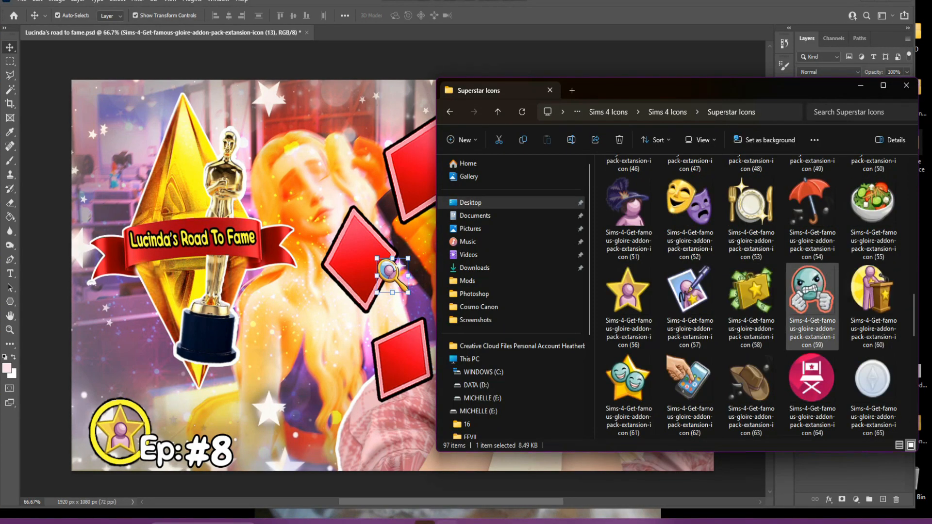
{"action": "scroll", "coordinate": [812, 291], "scroll_direction": "down", "scroll_amount": 2}
{"action": "scroll", "coordinate": [812, 291], "scroll_direction": "down", "scroll_amount": 2}
{"action": "scroll", "coordinate": [813, 291], "scroll_direction": "up", "scroll_amount": 4}
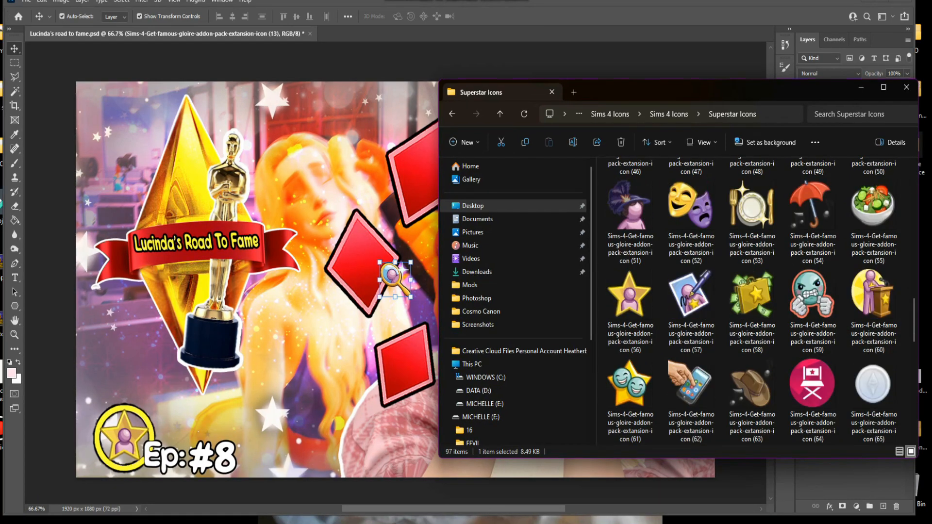
{"action": "scroll", "coordinate": [752, 301], "scroll_direction": "up", "scroll_amount": 8}
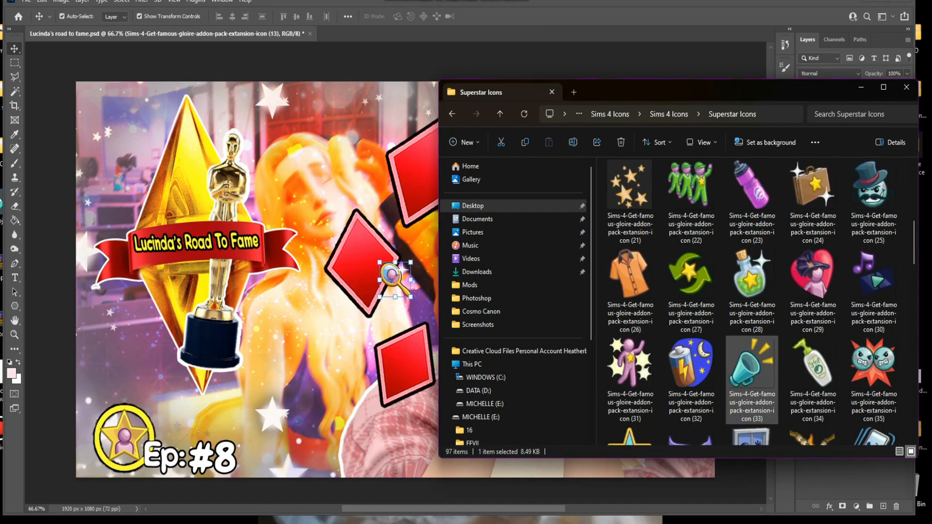
{"action": "scroll", "coordinate": [806, 369], "scroll_direction": "down", "scroll_amount": 3}
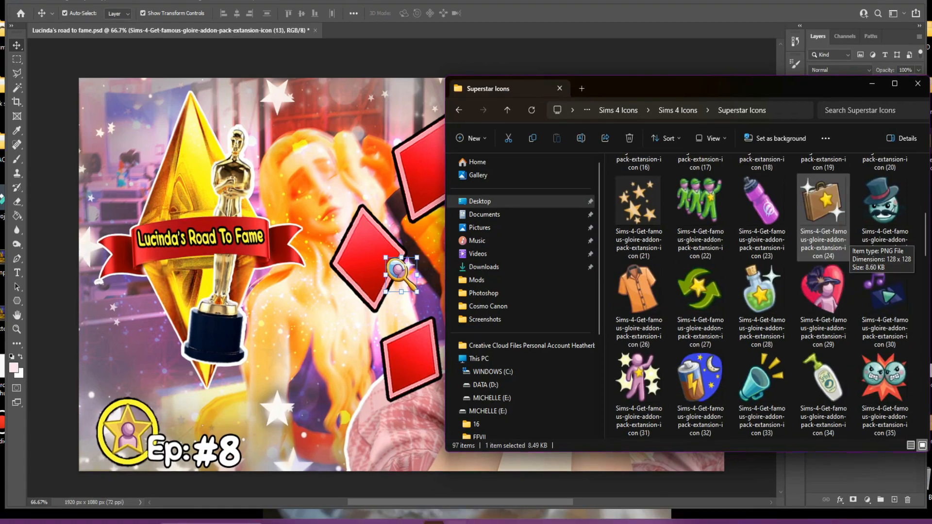
{"action": "scroll", "coordinate": [806, 370], "scroll_direction": "up", "scroll_amount": 2}
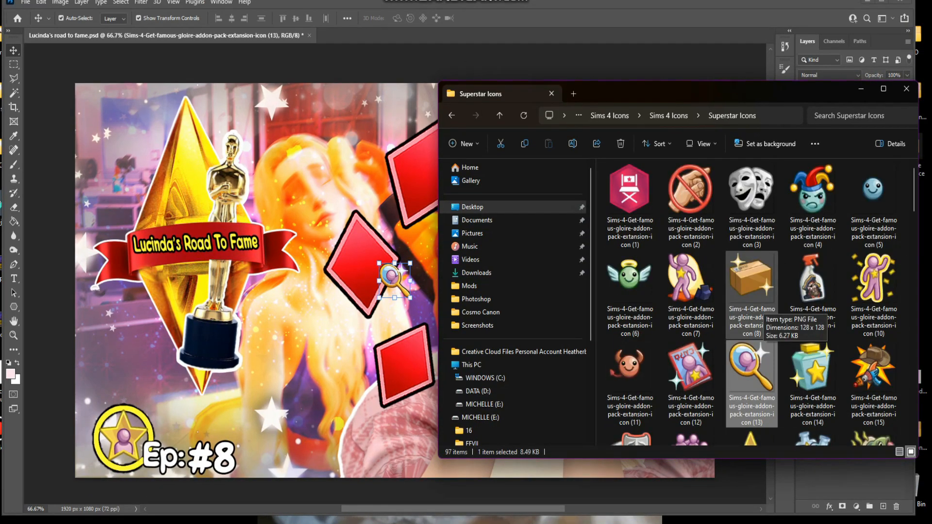
{"action": "scroll", "coordinate": [763, 291], "scroll_direction": "up", "scroll_amount": 1}
{"action": "left_click_drag", "start_coordinate": [699, 290], "coordinate": [391, 234]}
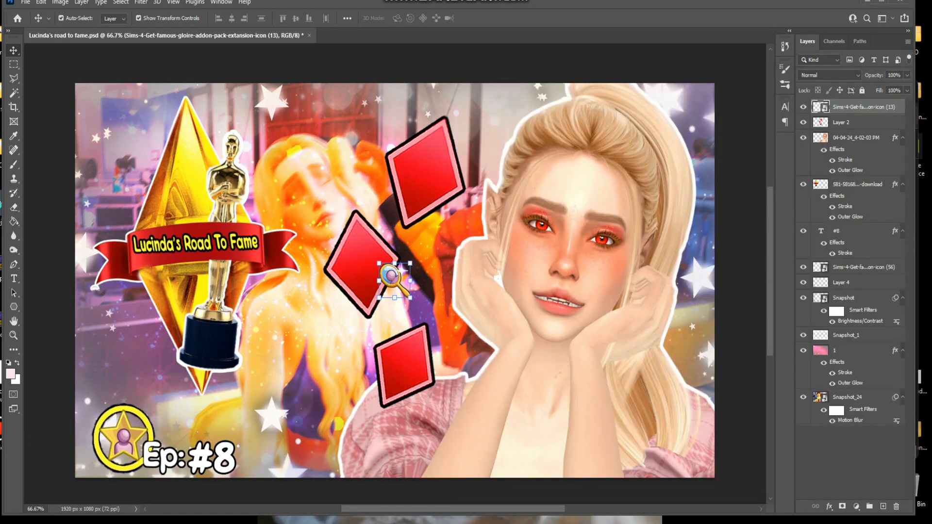
{"action": "left_click", "coordinate": [499, 18]}
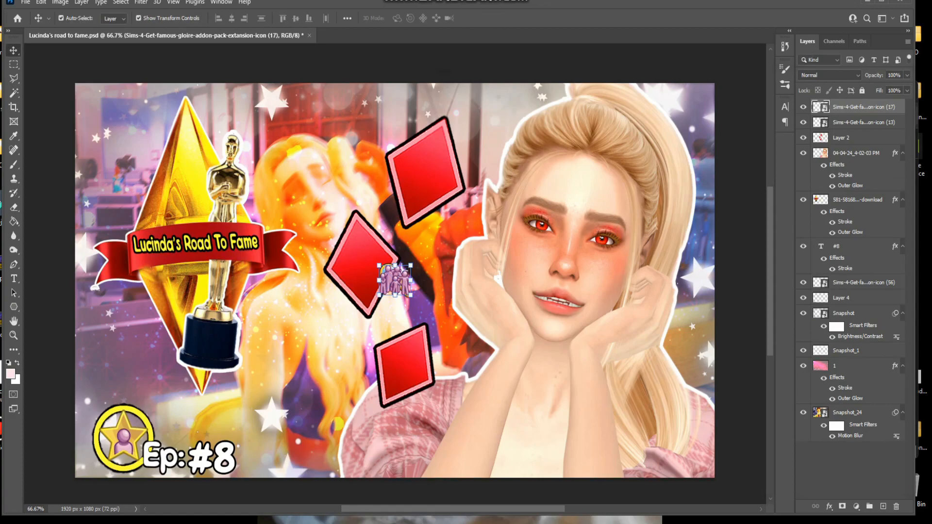
Switch to File Explorer, open Sims 4 Icons > Ultimate Icon Pack 1.46 > GP and look at the GP02 Large Icon folder
{"action": "key", "text": "alt+Tab"}
{"action": "key", "text": "alt+Left"}
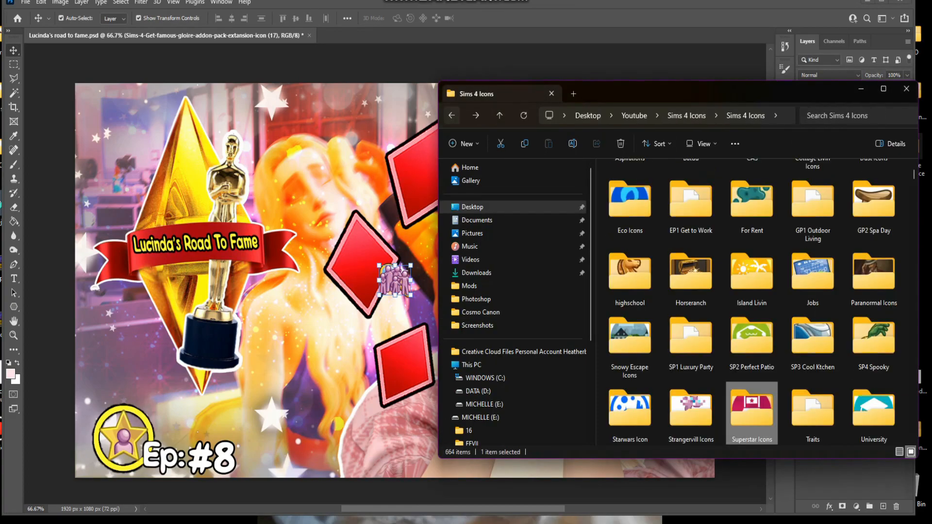
{"action": "key", "text": "alt+Left"}
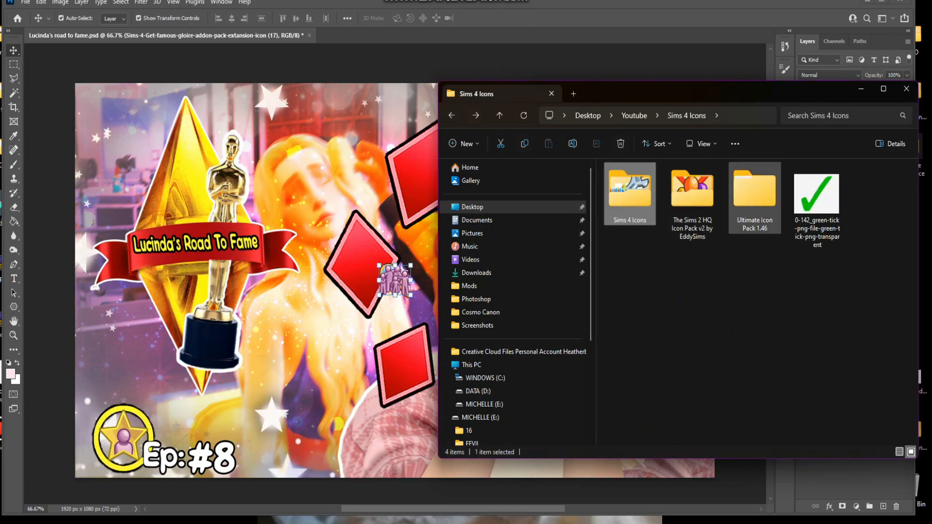
{"action": "double_click", "coordinate": [755, 195]}
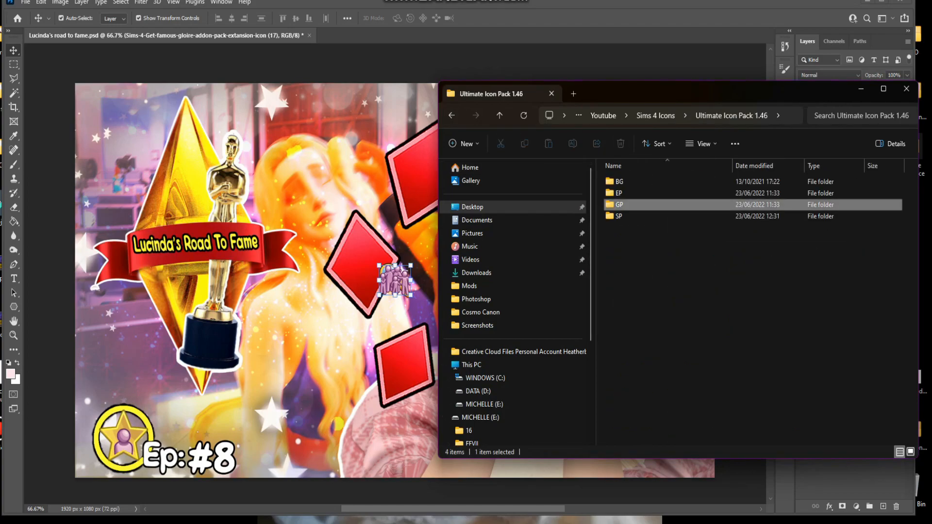
{"action": "double_click", "coordinate": [636, 205]}
{"action": "double_click", "coordinate": [637, 193]}
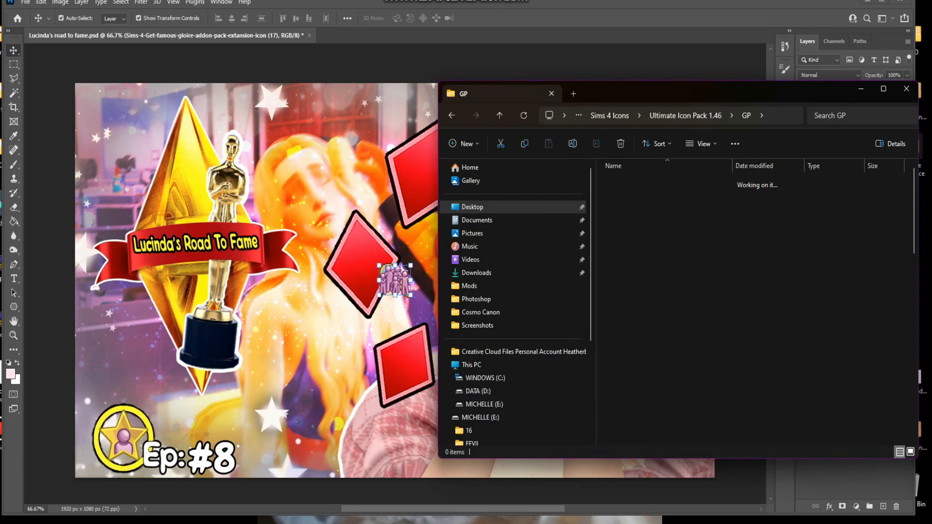
{"action": "left_click", "coordinate": [452, 115]}
{"action": "double_click", "coordinate": [636, 204]}
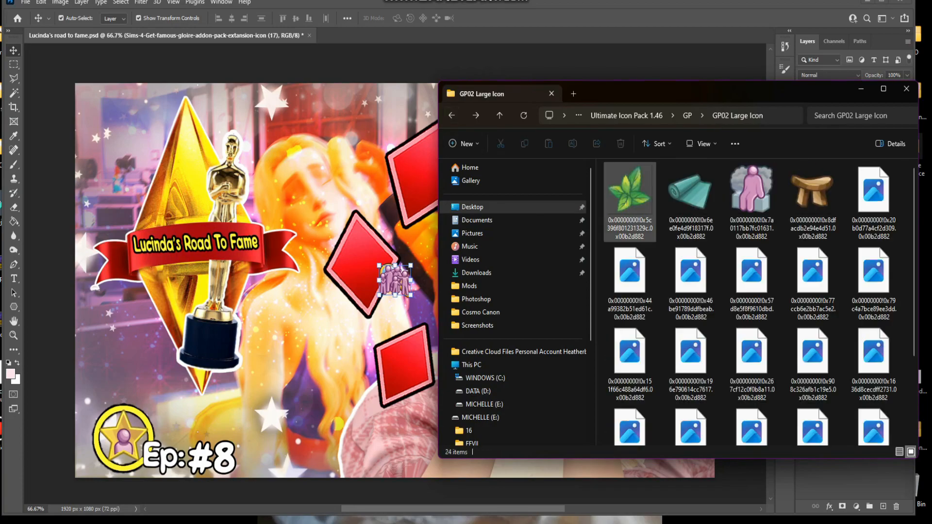
Look through all icons in the GP04 Large Icon folder of Ultimate Icon Pack 1.46 for a suitable one
{"action": "left_click", "coordinate": [451, 116]}
{"action": "double_click", "coordinate": [636, 216]}
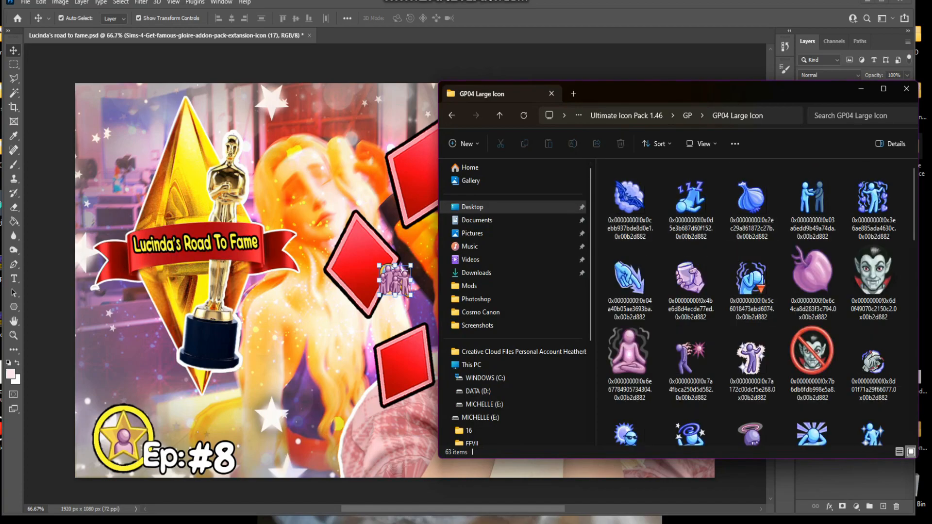
{"action": "scroll", "coordinate": [751, 282], "scroll_direction": "down", "scroll_amount": 4}
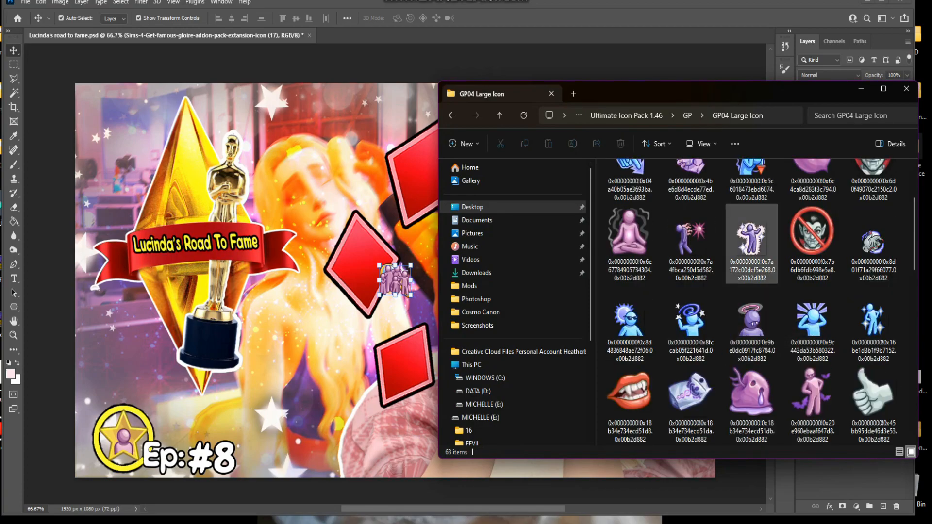
{"action": "scroll", "coordinate": [812, 243], "scroll_direction": "down", "scroll_amount": 3}
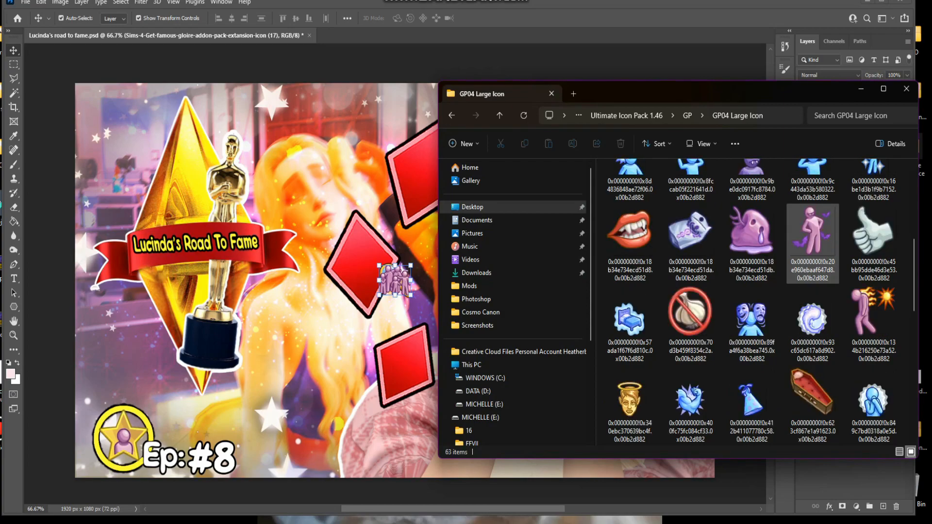
{"action": "scroll", "coordinate": [777, 301], "scroll_direction": "down", "scroll_amount": 5}
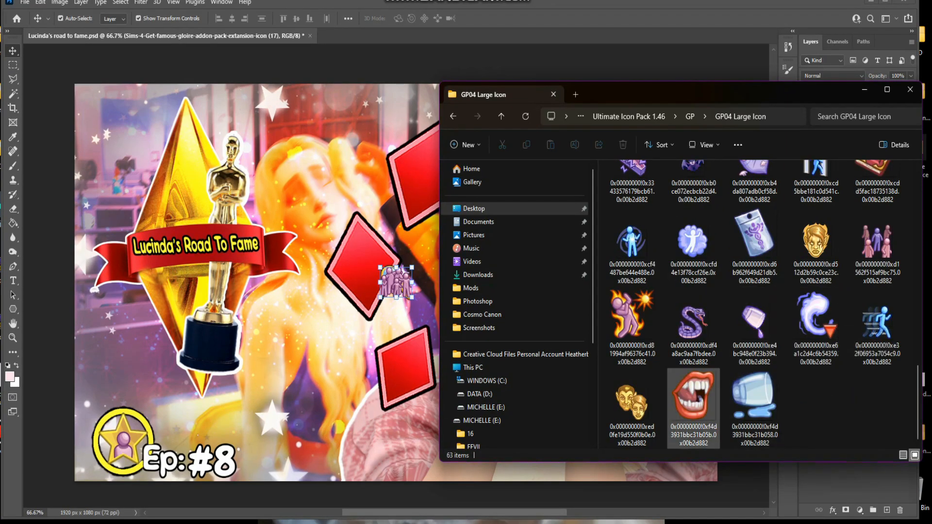
{"action": "left_click", "coordinate": [453, 117]}
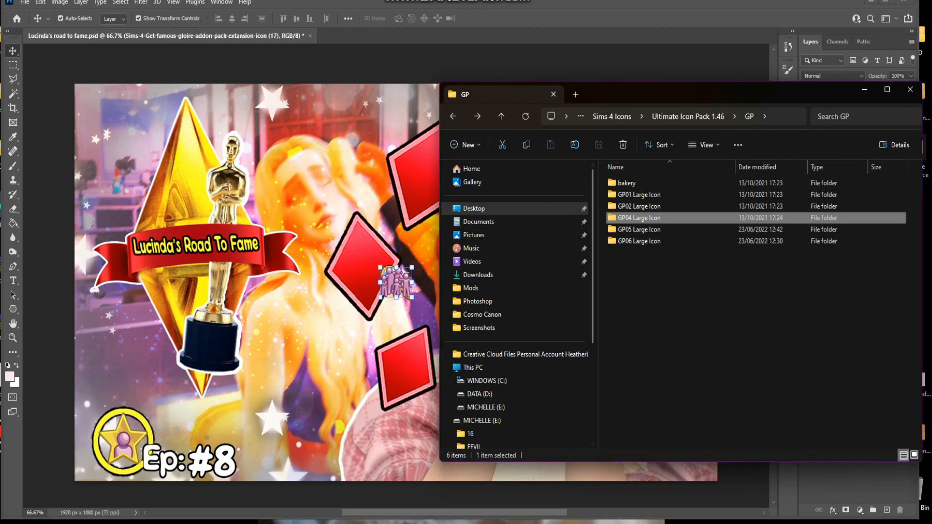
{"action": "left_click", "coordinate": [453, 116]}
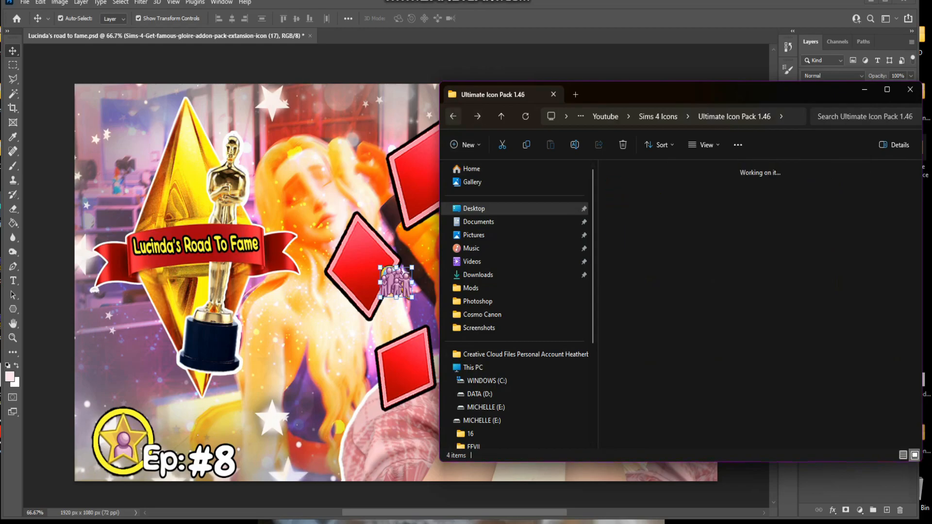
Return to the inner Sims 4 Icons folder and place the CakeBirthday icon in the thumbnail's lowest red diamond
{"action": "left_click", "coordinate": [453, 117]}
{"action": "double_click", "coordinate": [630, 191]}
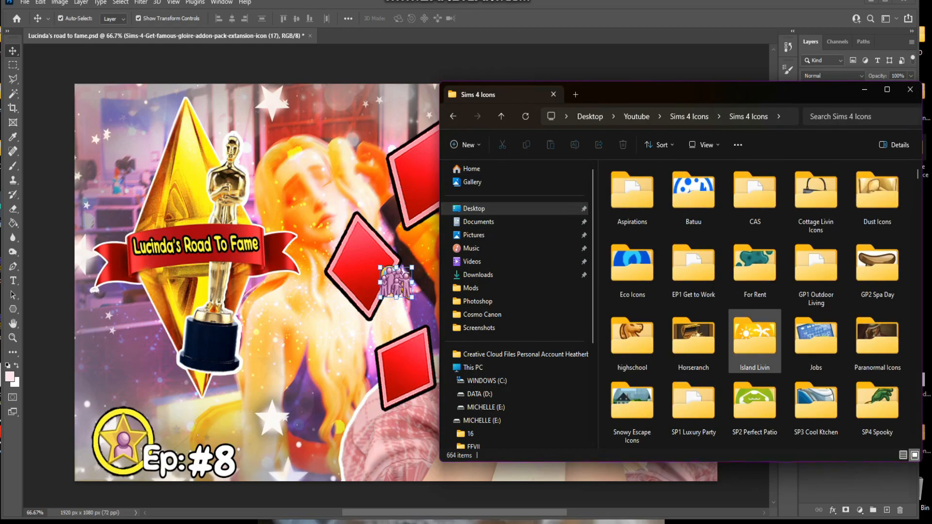
{"action": "scroll", "coordinate": [753, 311], "scroll_direction": "down", "scroll_amount": 15}
{"action": "left_click_drag", "start_coordinate": [883, 362], "coordinate": [407, 359]}
{"action": "key", "text": "Return"}
{"action": "left_click_drag", "start_coordinate": [416, 350], "coordinate": [423, 335]}
{"action": "key", "text": "Escape"}
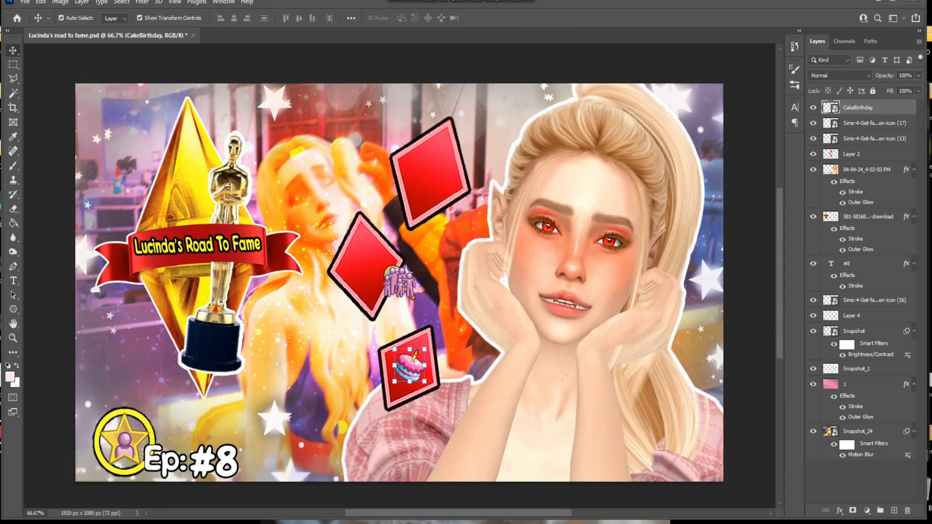
Move the purple crowd icon (17) into the uppermost red diamond, scale it to 141.41% and rotate it about 11.7°
{"action": "key", "text": "alt+bracketleft"}
{"action": "key", "text": "ctrl+t"}
{"action": "left_click_drag", "start_coordinate": [416, 267], "coordinate": [431, 170]}
{"action": "mouse_move", "coordinate": [459, 136]}
{"action": "left_mouse_down"}
{"action": "mouse_move", "coordinate": [457, 127]}
{"action": "mouse_move", "coordinate": [467, 132]}
{"action": "left_mouse_up"}
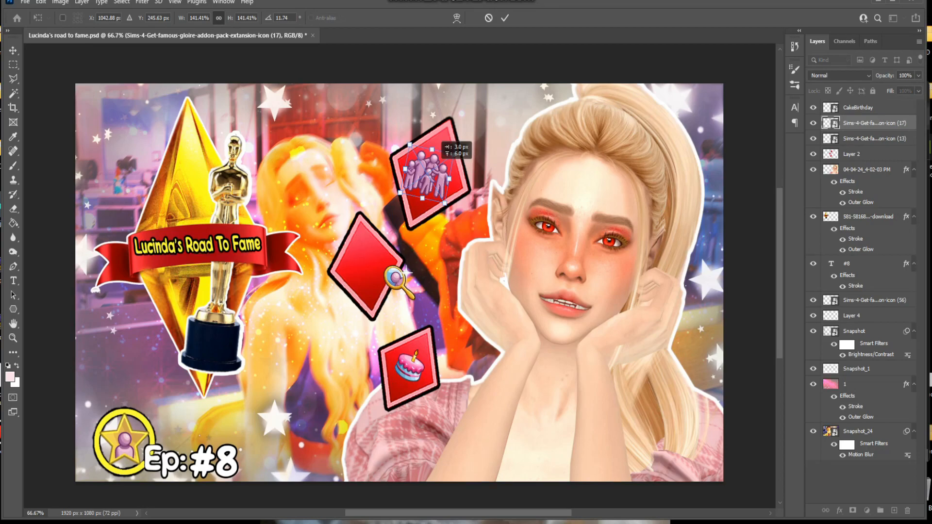
{"action": "left_click_drag", "start_coordinate": [427, 175], "coordinate": [434, 167]}
{"action": "key", "text": "Return"}
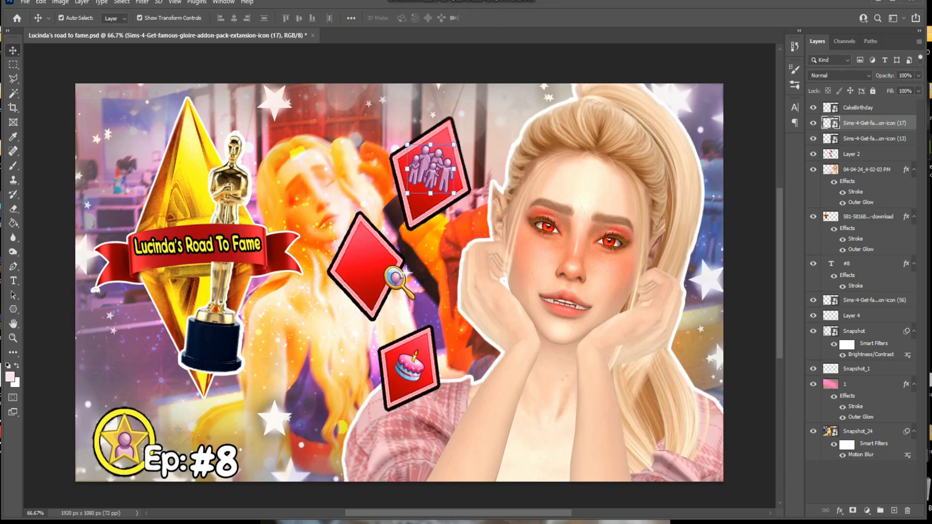
Move the magnifying glass icon (13) into the middle red diamond, scaled to 120.31% and rotated about 26.2°
{"action": "left_click_drag", "start_coordinate": [403, 276], "coordinate": [418, 221]}
{"action": "key", "text": "ctrl+t"}
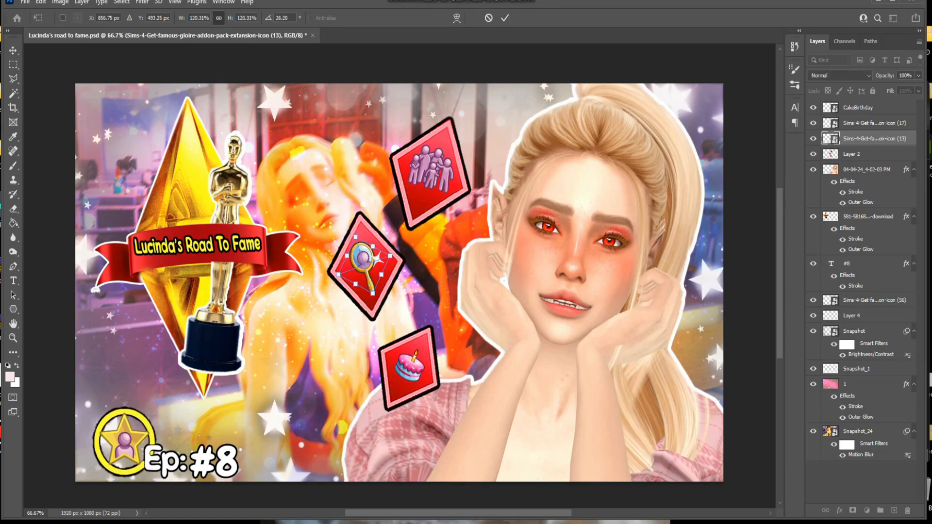
{"action": "left_click", "coordinate": [505, 17]}
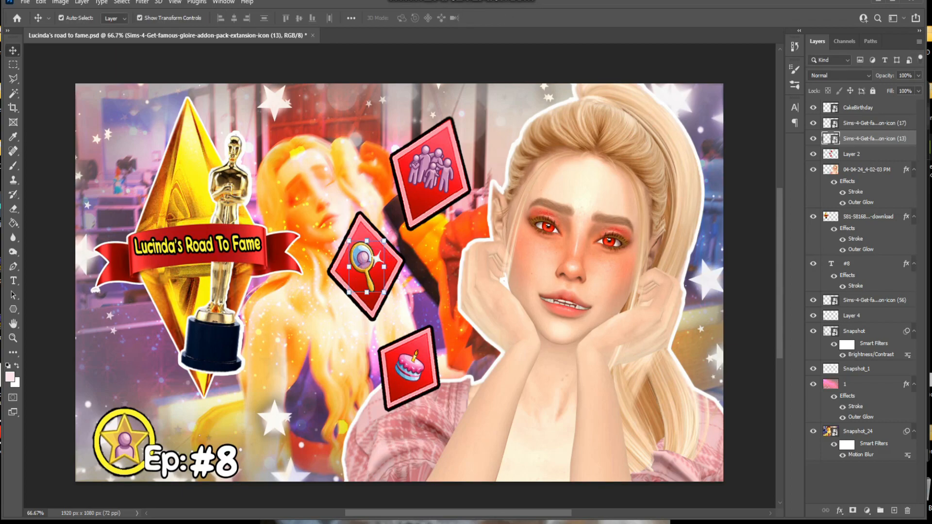
{"action": "left_click", "coordinate": [455, 152]}
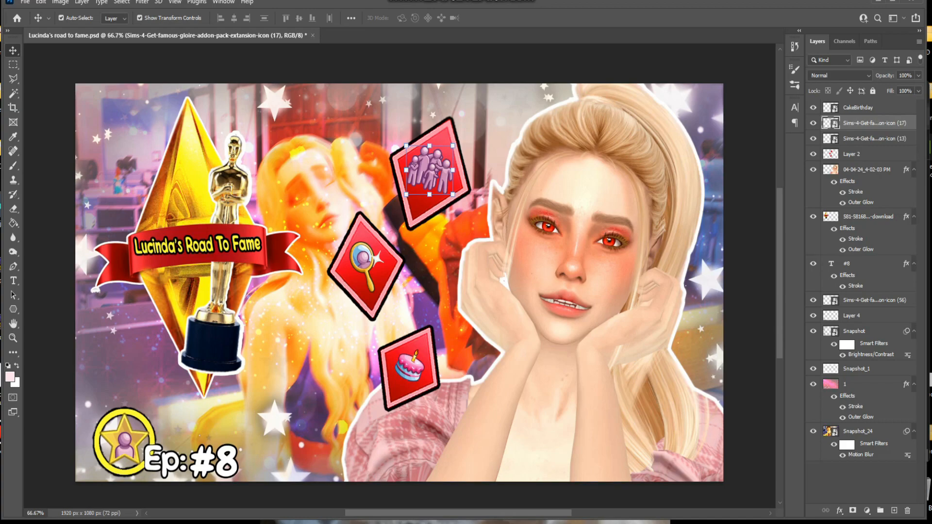
Save the layered thumbnail document and flatten the image into a single background layer
{"action": "key", "text": "alt+f"}
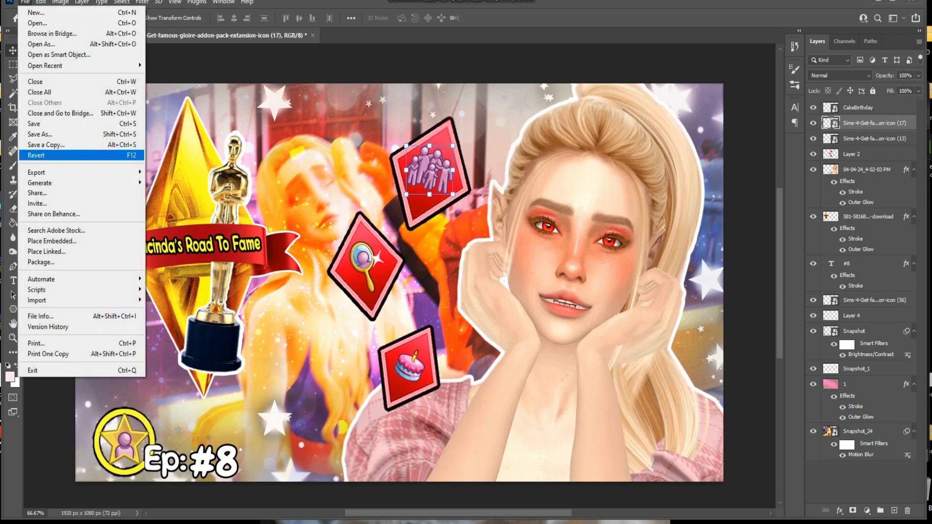
{"action": "key", "text": "Return"}
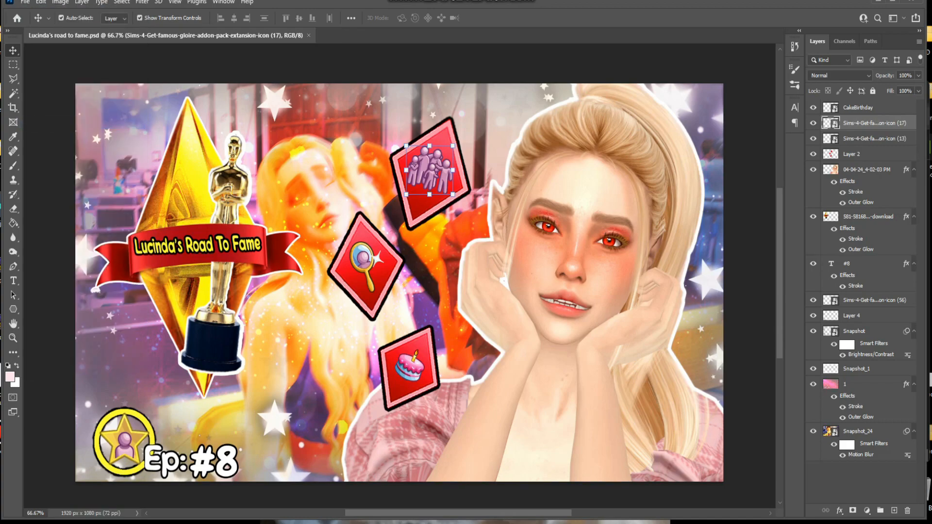
{"action": "right_click", "coordinate": [855, 107]}
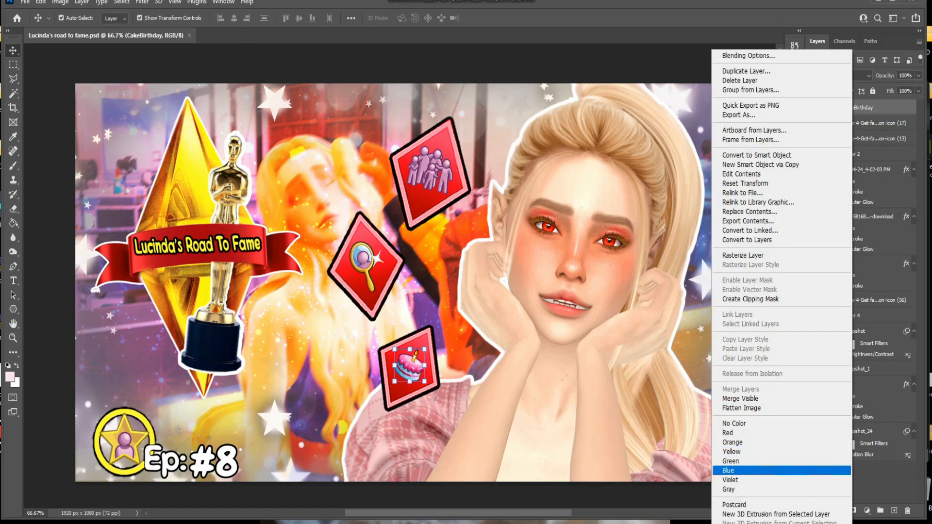
{"action": "key", "text": "Return"}
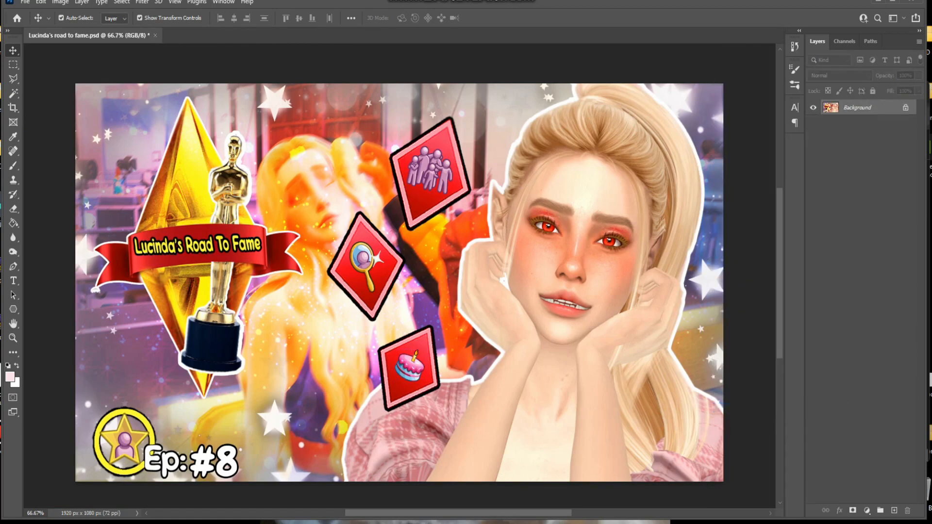
Apply a Brightness/Contrast adjustment to the flattened image with brightness 6 and contrast 11
{"action": "key", "text": "alt+i"}
{"action": "key", "text": "Down"}
{"action": "key", "text": "Right"}
{"action": "key", "text": "Return"}
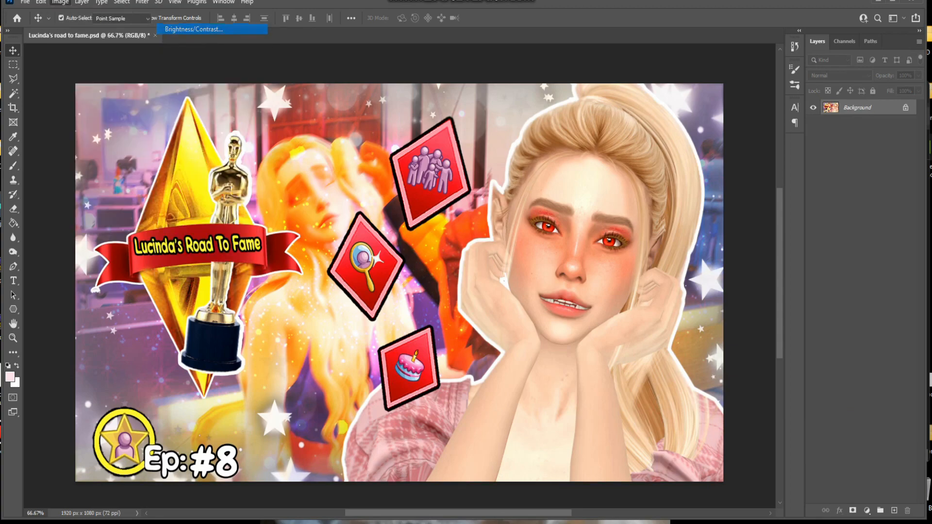
{"action": "type", "text": "14"}
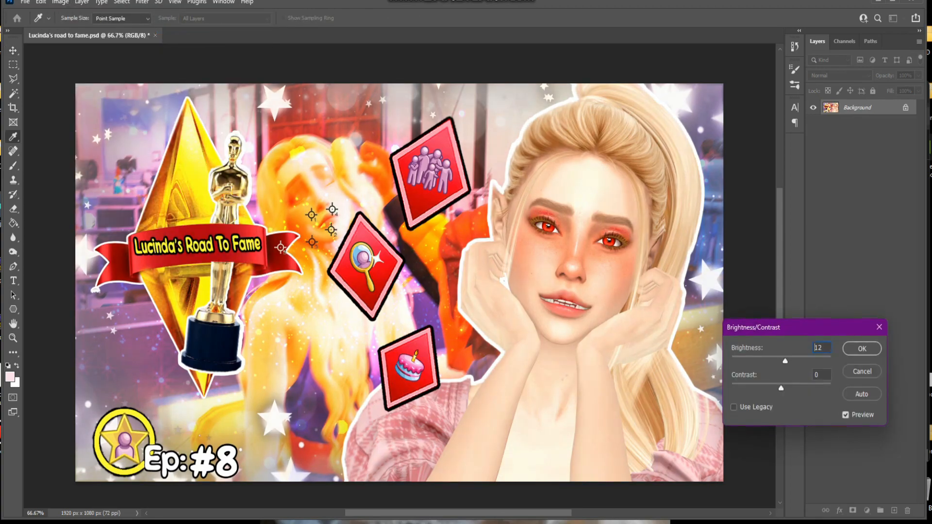
{"action": "key", "text": "Tab"}
{"action": "type", "text": "11"}
{"action": "key", "text": "shift+Tab"}
{"action": "type", "text": "6"}
{"action": "key", "text": "Return"}
Export the flattened thumbnail as a 1920 x 1080 px JPG at Great quality, and quit Photoshop without saving the document
{"action": "left_click", "coordinate": [25, 2]}
{"action": "mouse_move", "coordinate": [37, 173]}
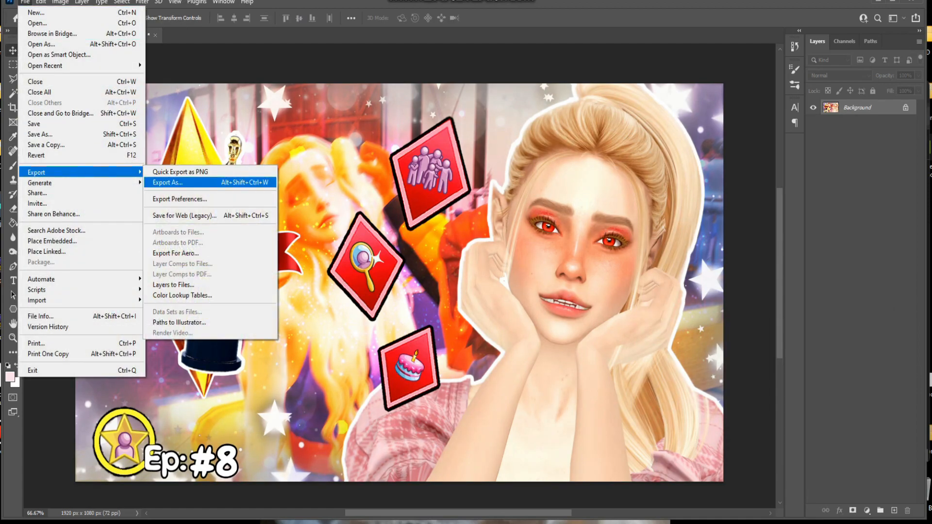
{"action": "key", "text": "Return"}
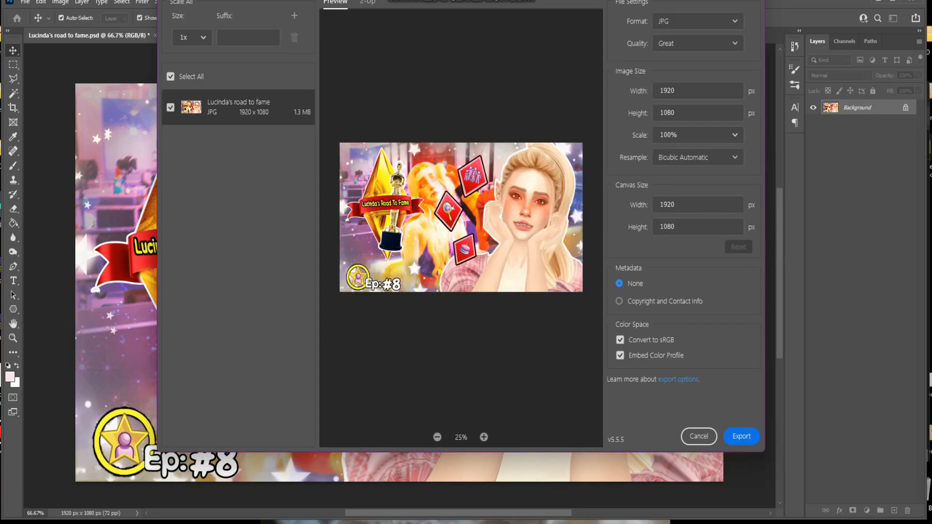
{"action": "key", "text": "Return"}
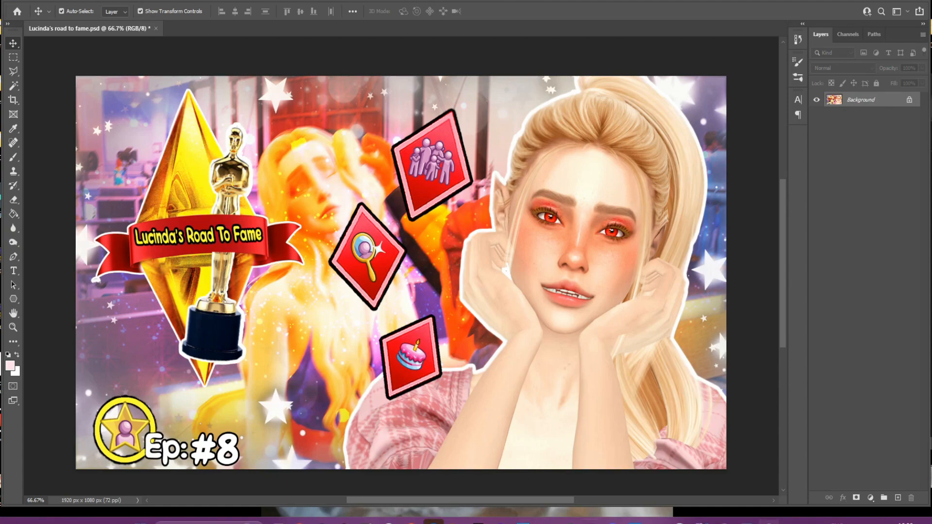
{"action": "key", "text": "ctrl+q"}
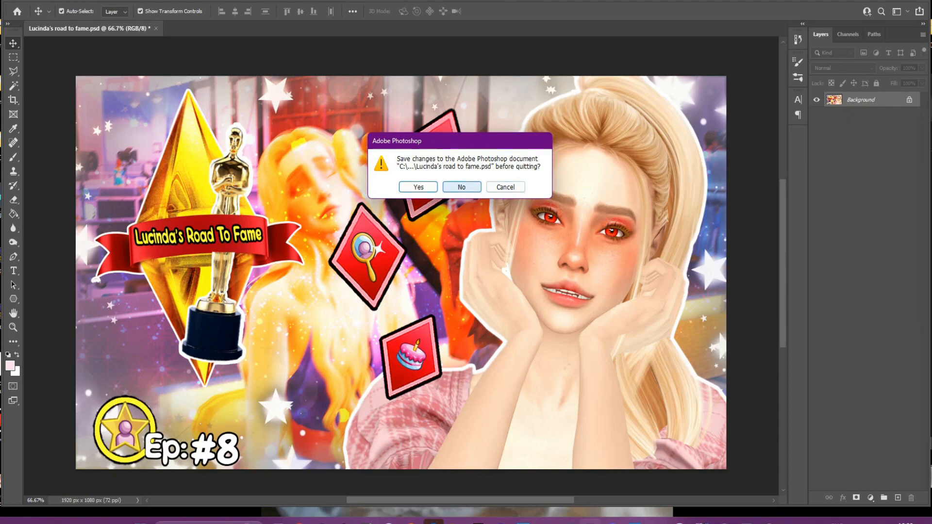
{"action": "left_click", "coordinate": [462, 187]}
Reposition the File Explorer window on the desktop and open the Documents folder
{"action": "left_click_drag", "start_coordinate": [851, 82], "coordinate": [647, 78]}
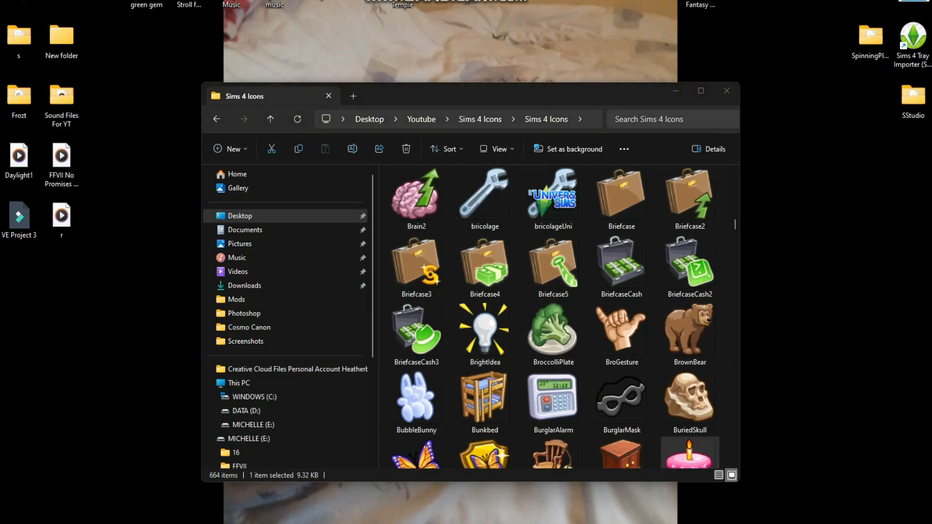
{"action": "left_click", "coordinate": [245, 230]}
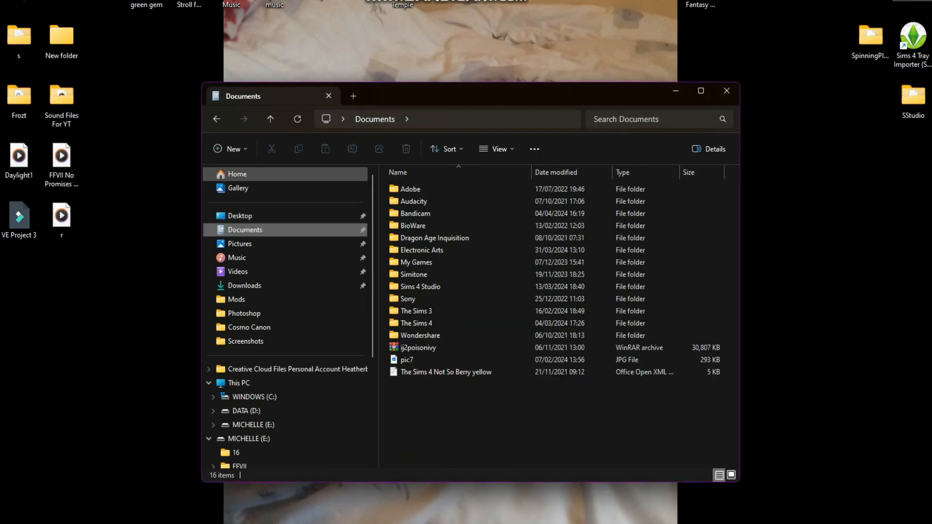
{"action": "left_click", "coordinate": [238, 174]}
{"action": "left_click", "coordinate": [245, 229]}
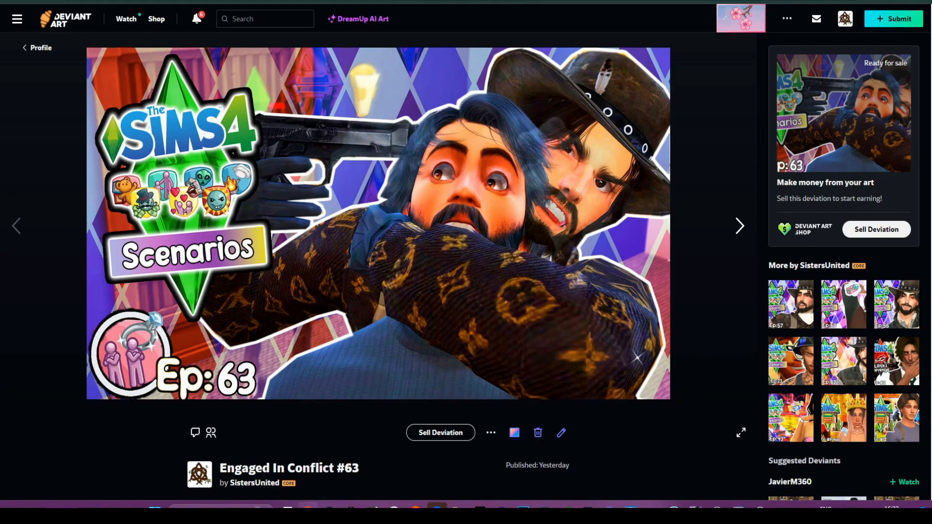
Switch to DeviantArt and look over the "Engaged In Conflict #63" thumbnail page
{"action": "scroll", "coordinate": [466, 267], "scroll_direction": "down", "scroll_amount": 2}
{"action": "scroll", "coordinate": [466, 267], "scroll_direction": "up", "scroll_amount": 2}
{"action": "scroll", "coordinate": [467, 267], "scroll_direction": "down", "scroll_amount": 1}
{"action": "scroll", "coordinate": [466, 267], "scroll_direction": "down", "scroll_amount": 4}
{"action": "scroll", "coordinate": [466, 267], "scroll_direction": "up", "scroll_amount": 4}
Look through the Scenarios and "Not So Berry But With A Gem Twist" thumbnails in the Sims 4 Challenges gallery
{"action": "key", "text": "alt+Left"}
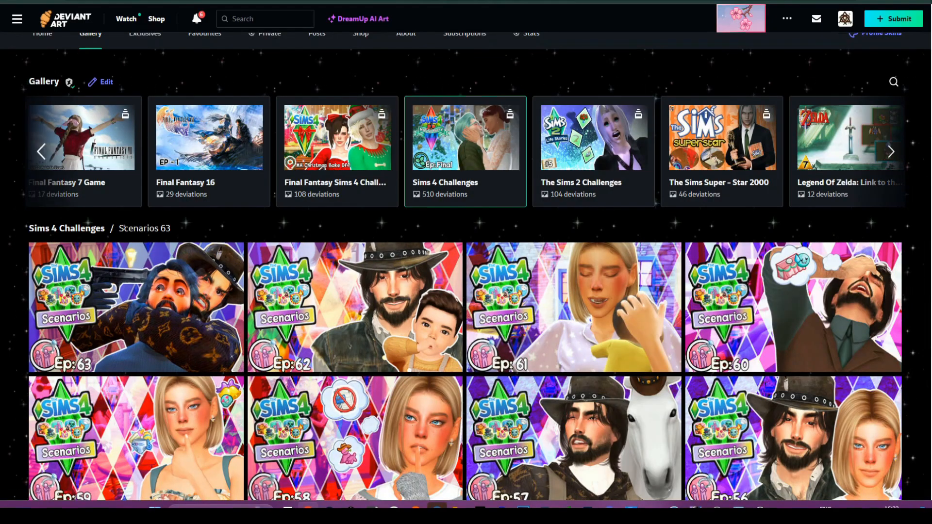
{"action": "scroll", "coordinate": [573, 388], "scroll_direction": "down", "scroll_amount": 1}
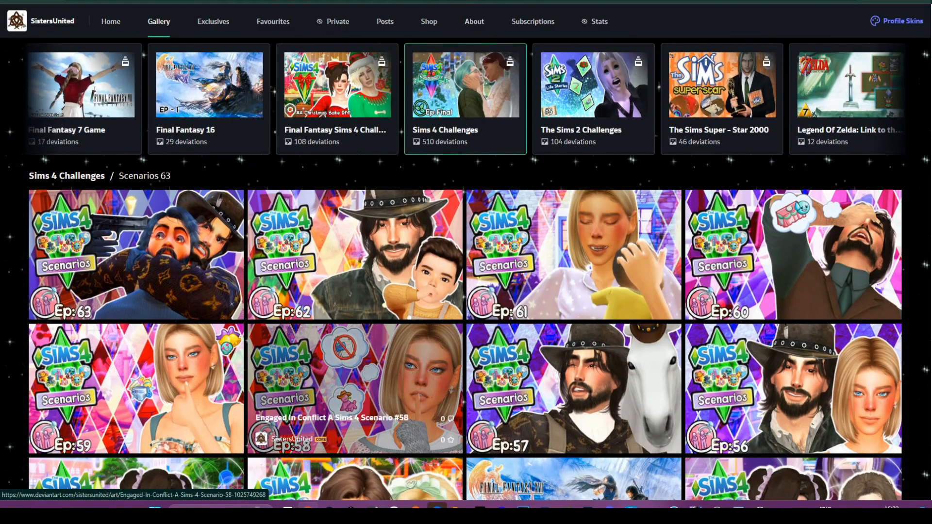
{"action": "key", "text": "alt+Left"}
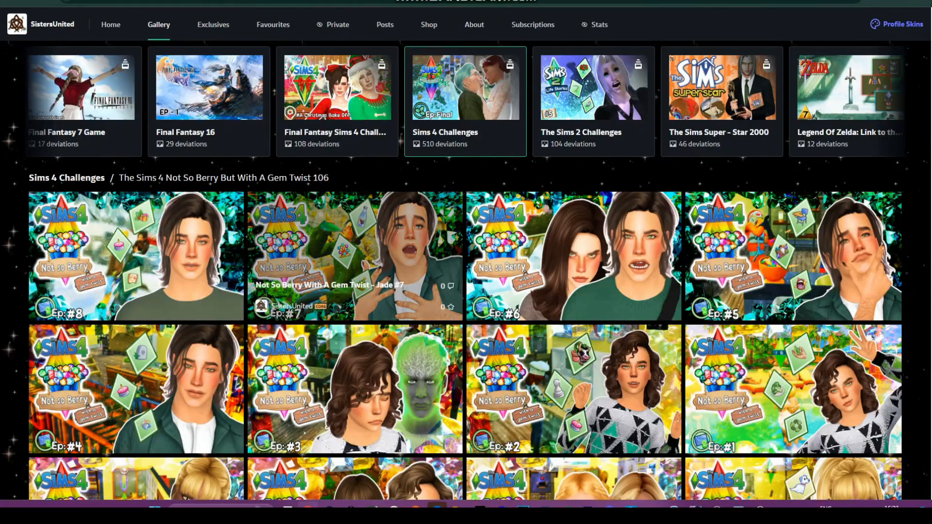
{"action": "scroll", "coordinate": [573, 292], "scroll_direction": "down", "scroll_amount": 7}
{"action": "scroll", "coordinate": [573, 287], "scroll_direction": "up", "scroll_amount": 5}
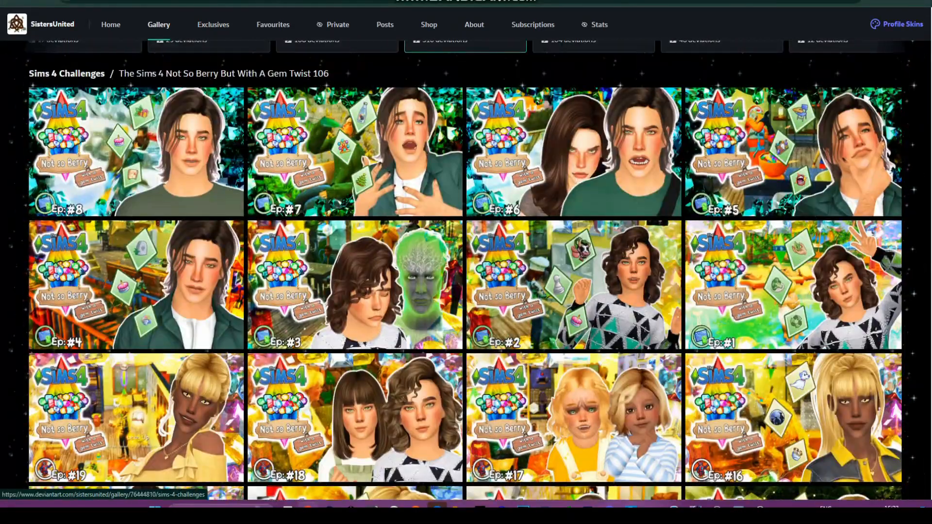
Compare the Jade, Cirtine and Quartz generation thumbnails in the "Not So Berry But With A Gem Twist" gallery
{"action": "scroll", "coordinate": [573, 287], "scroll_direction": "down", "scroll_amount": 9}
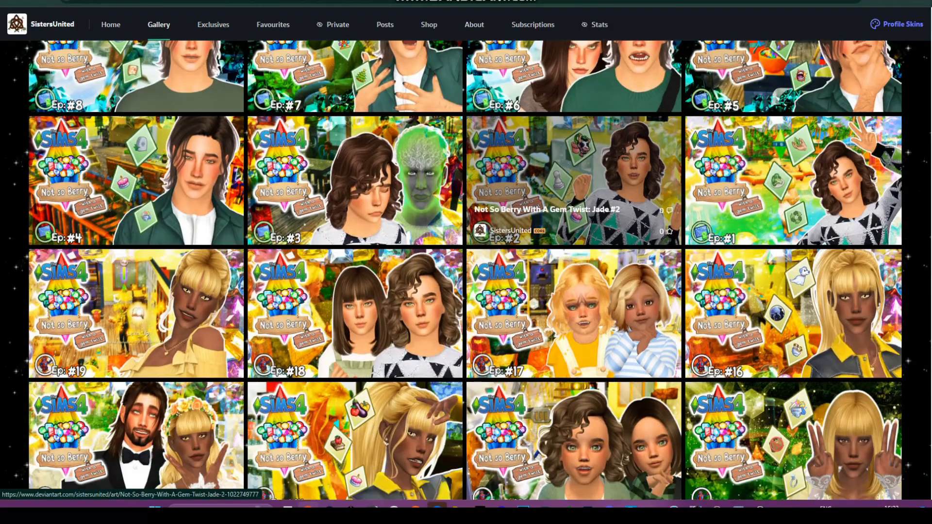
{"action": "scroll", "coordinate": [354, 347], "scroll_direction": "up", "scroll_amount": 3}
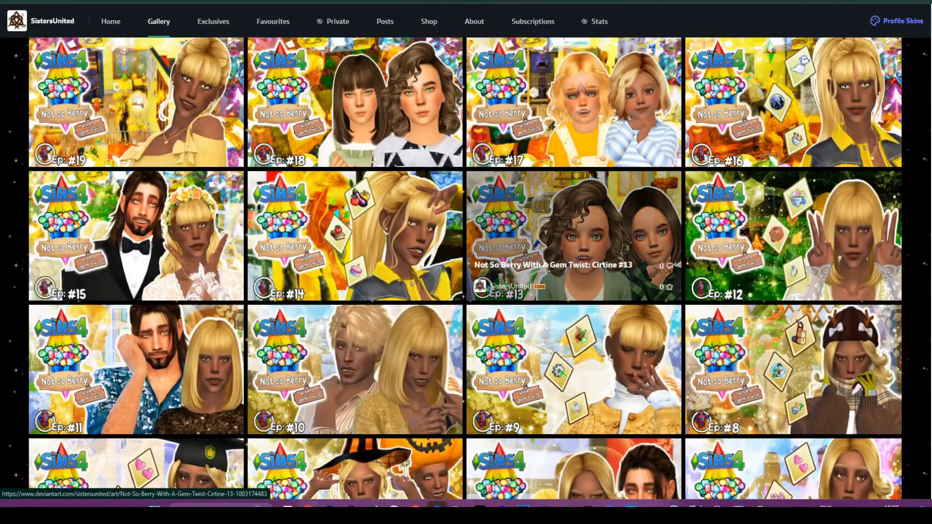
{"action": "scroll", "coordinate": [354, 260], "scroll_direction": "up", "scroll_amount": 3}
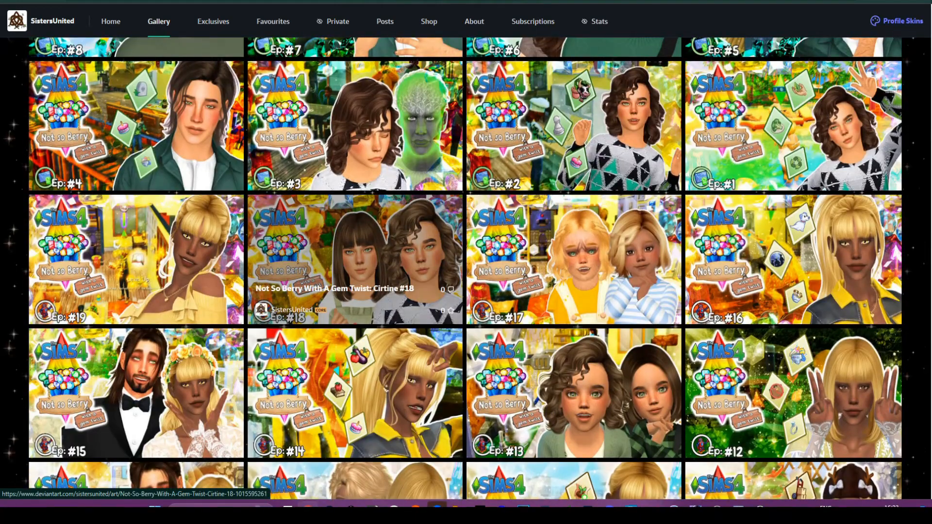
{"action": "scroll", "coordinate": [355, 260], "scroll_direction": "up", "scroll_amount": 4}
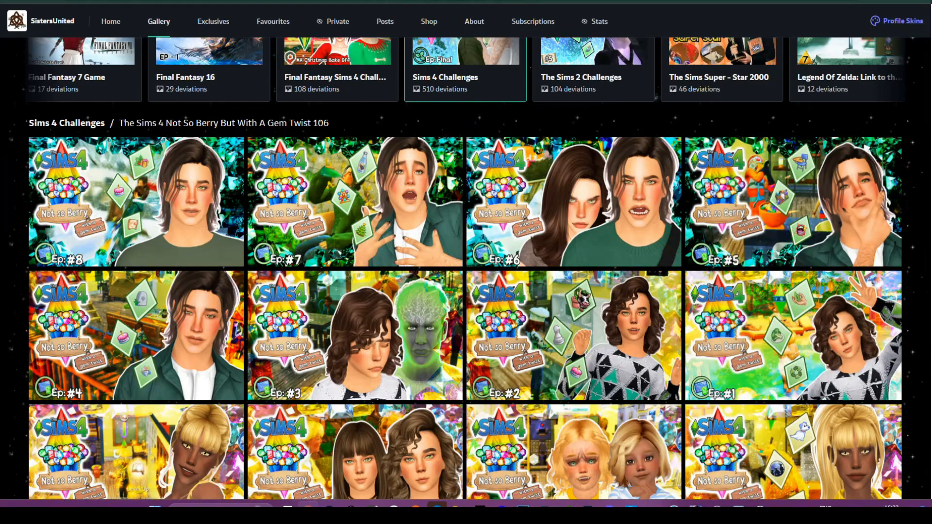
{"action": "scroll", "coordinate": [573, 202], "scroll_direction": "down", "scroll_amount": 10}
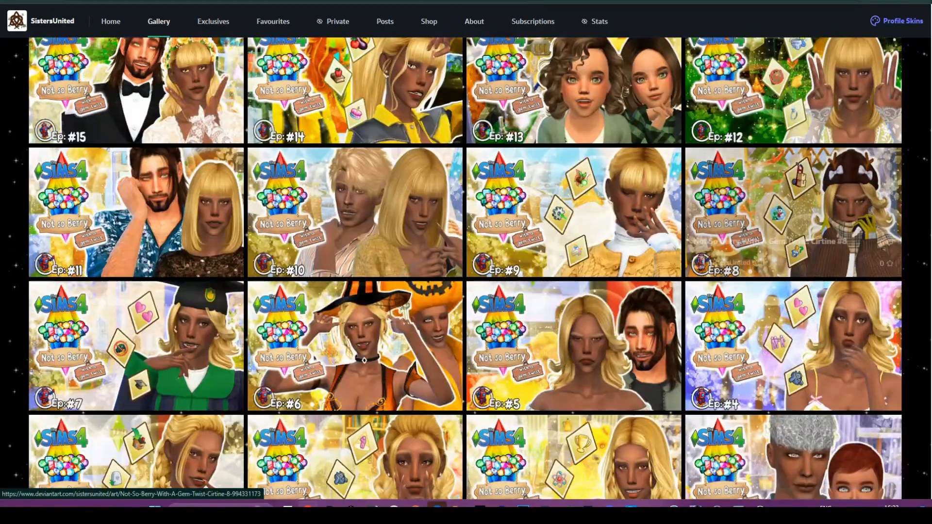
{"action": "scroll", "coordinate": [792, 140], "scroll_direction": "down", "scroll_amount": 3}
{"action": "scroll", "coordinate": [792, 121], "scroll_direction": "down", "scroll_amount": 4}
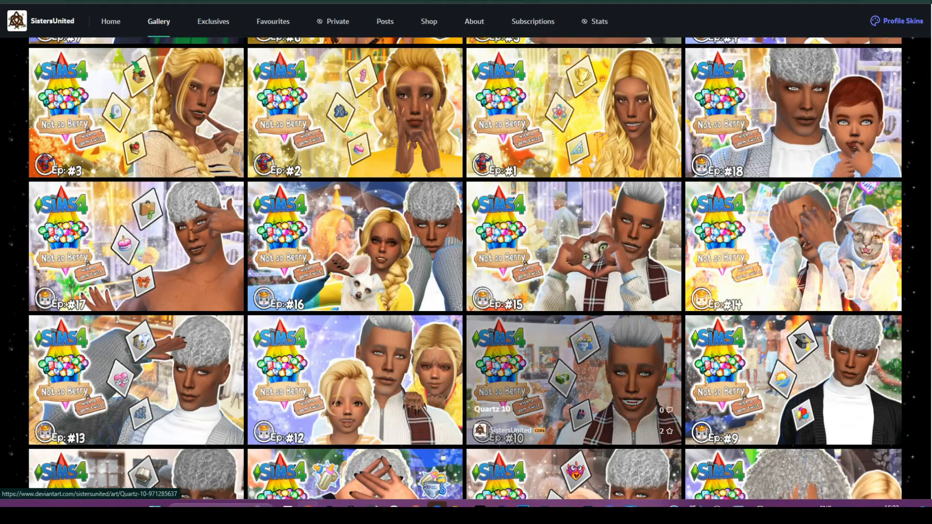
{"action": "scroll", "coordinate": [355, 218], "scroll_direction": "up", "scroll_amount": 2}
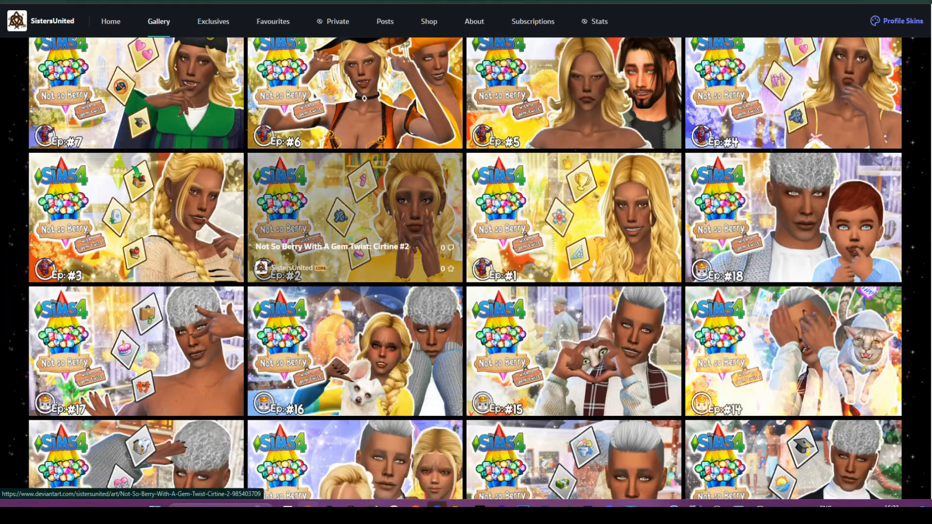
{"action": "scroll", "coordinate": [355, 340], "scroll_direction": "up", "scroll_amount": 10}
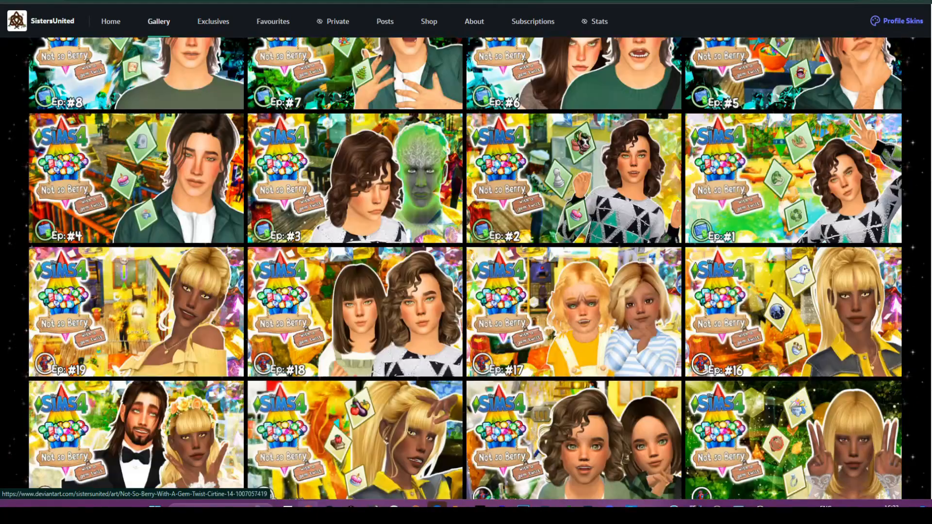
{"action": "scroll", "coordinate": [355, 316], "scroll_direction": "up", "scroll_amount": 2}
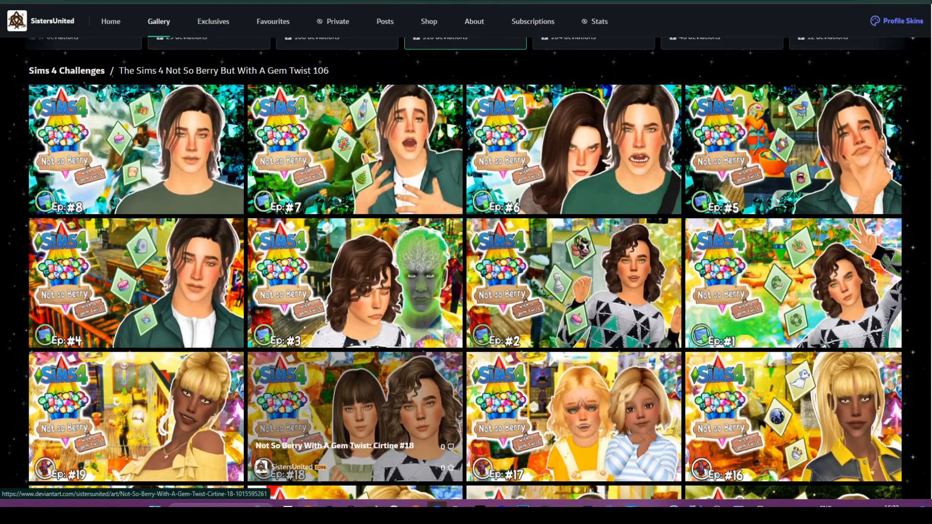
Look through the older Sapphire and Black generation thumbnails down to the first episode at the end of the gallery
{"action": "scroll", "coordinate": [573, 330], "scroll_direction": "down", "scroll_amount": 15}
{"action": "scroll", "coordinate": [573, 265], "scroll_direction": "down", "scroll_amount": 15}
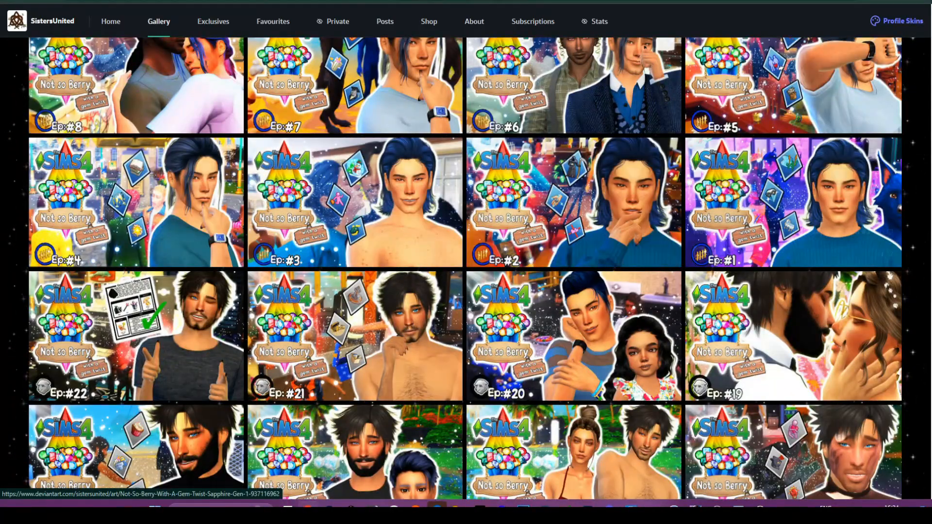
{"action": "scroll", "coordinate": [355, 262], "scroll_direction": "down", "scroll_amount": 5}
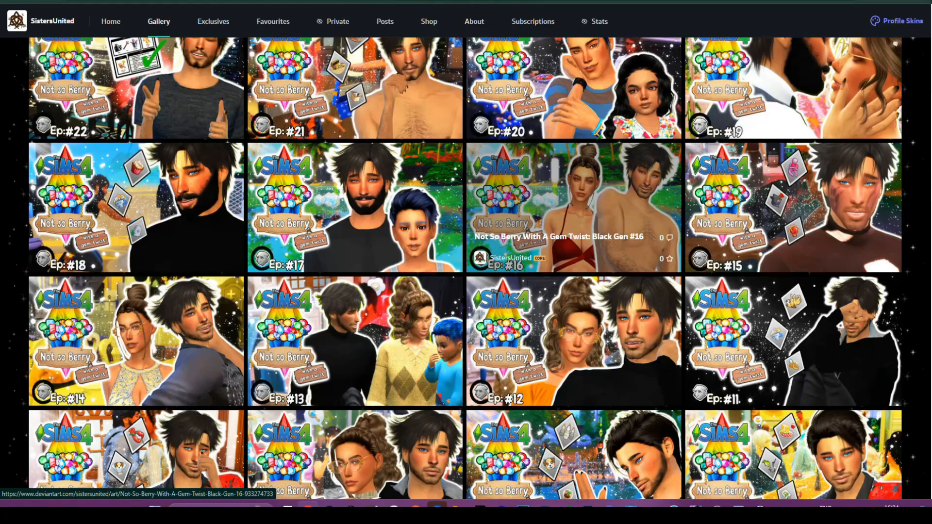
{"action": "scroll", "coordinate": [467, 218], "scroll_direction": "down", "scroll_amount": 3}
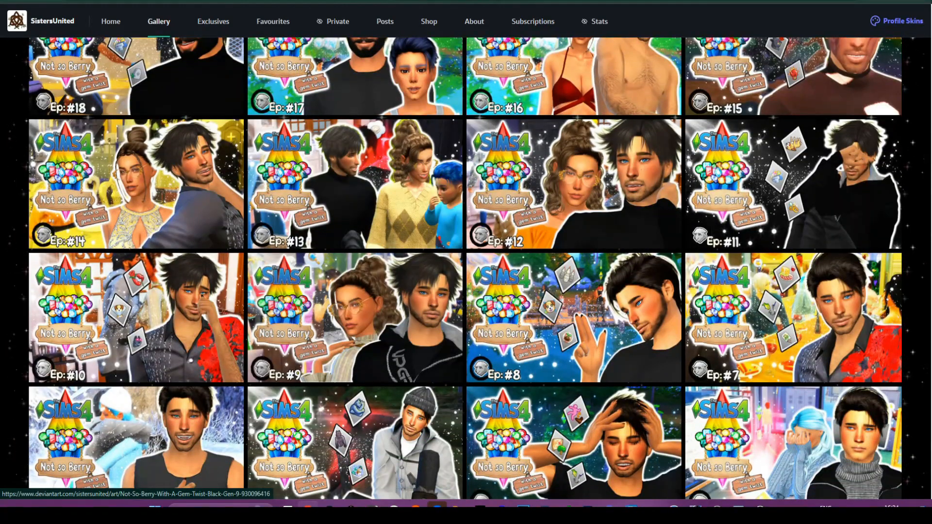
{"action": "scroll", "coordinate": [466, 267], "scroll_direction": "down", "scroll_amount": 5}
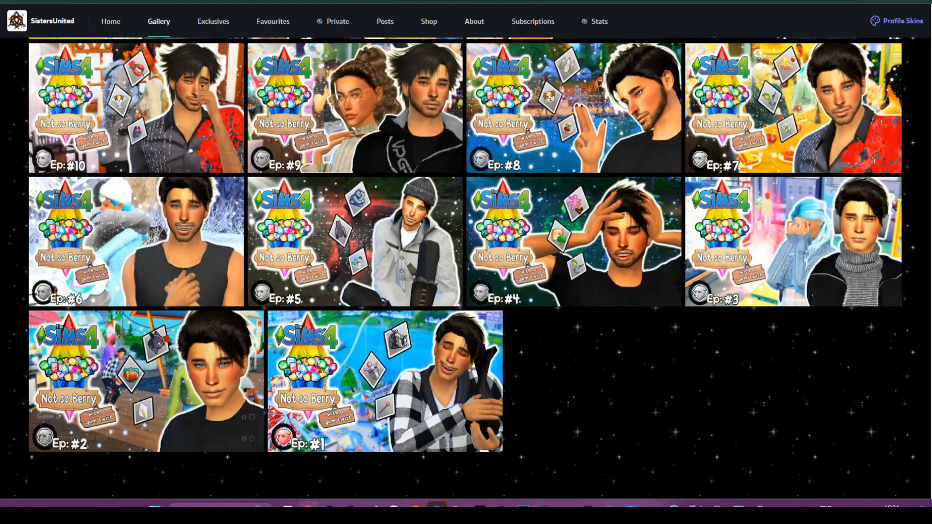